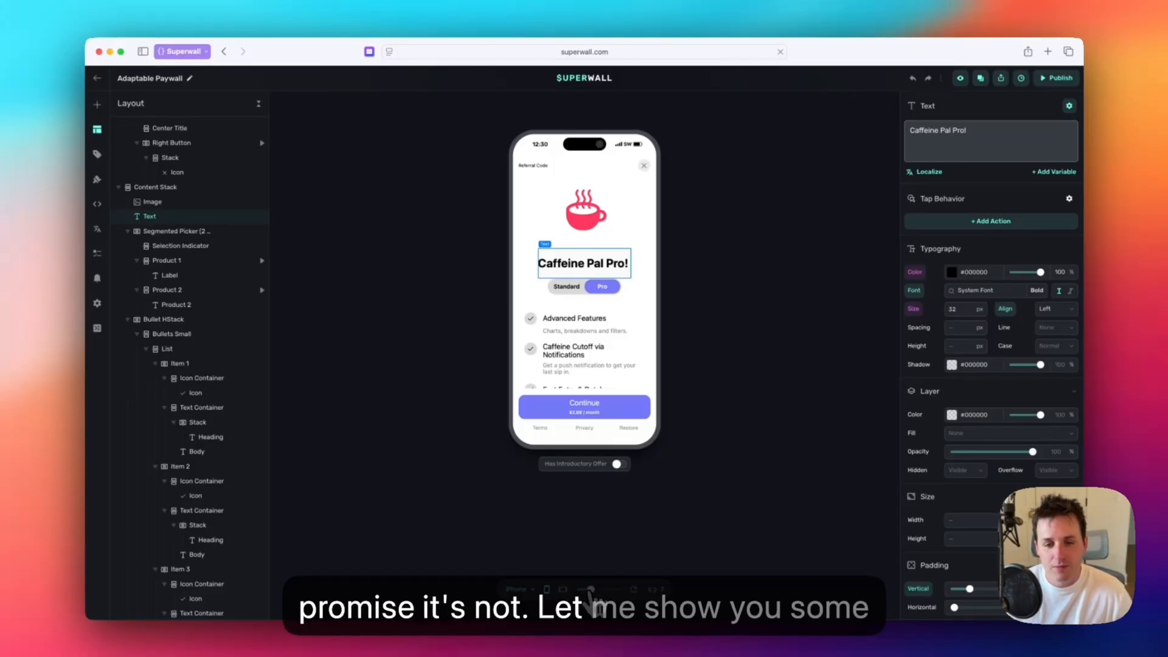
Inspect the dynamic text value of the Advanced Features heading and preview its copy for the Standard and Pro products.
{"action": "left_click_drag", "start_coordinate": [590, 590], "coordinate": [606, 590]}
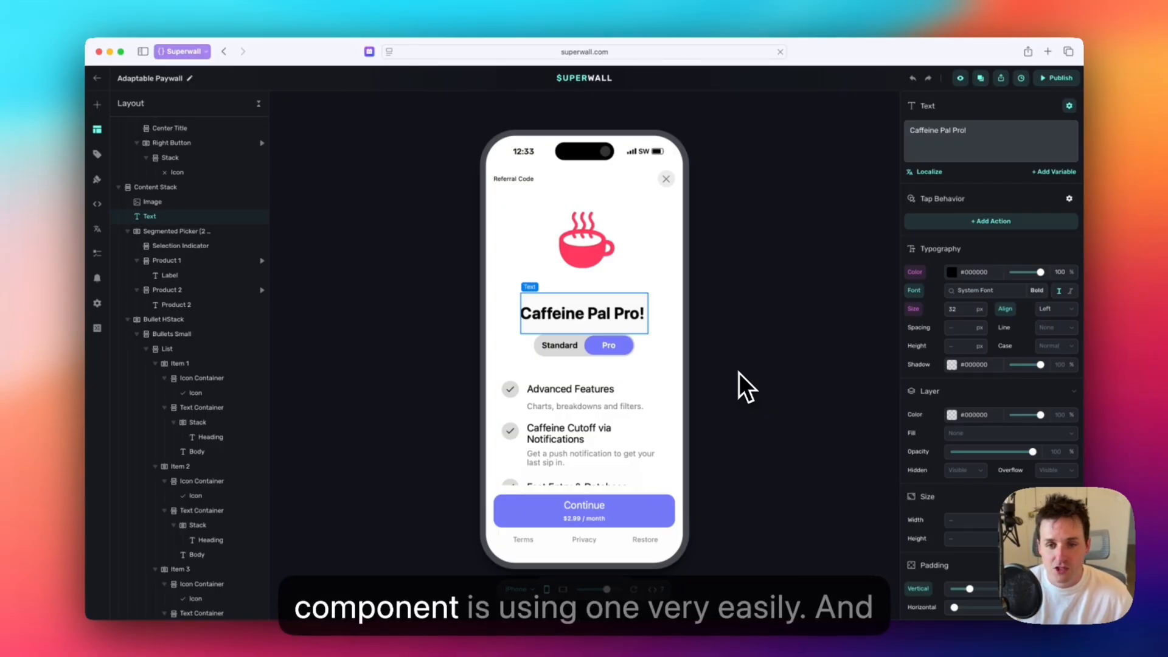
{"action": "left_click", "coordinate": [617, 400]}
{"action": "scroll", "coordinate": [911, 320], "scroll_direction": "down", "scroll_amount": 6}
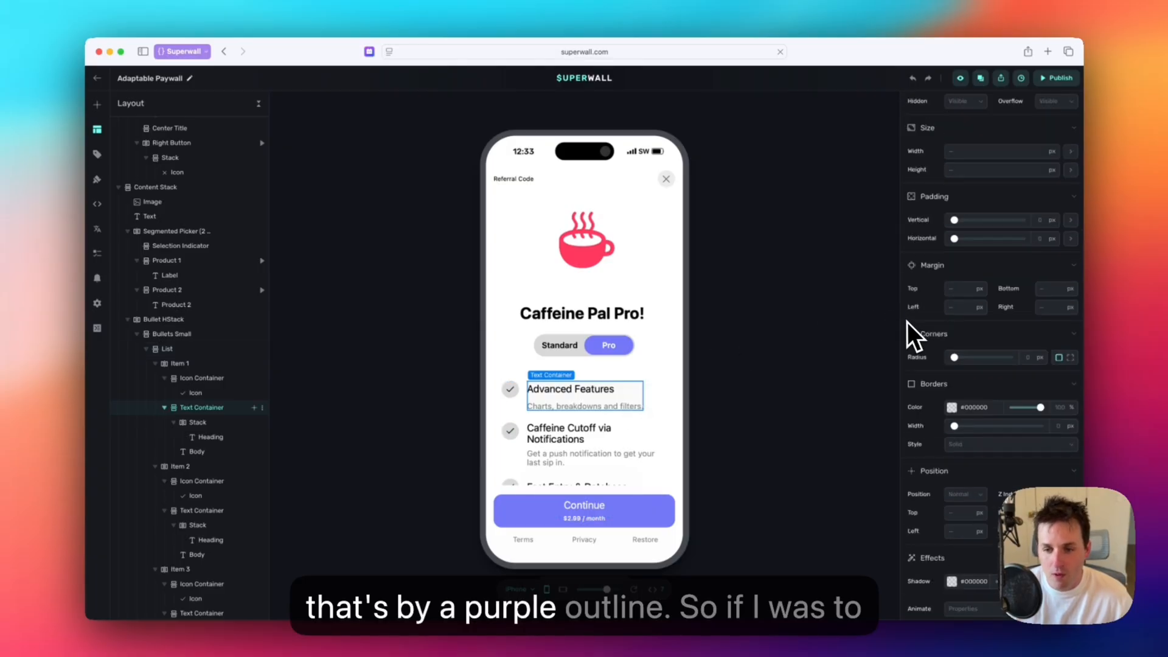
{"action": "left_click", "coordinate": [597, 392]}
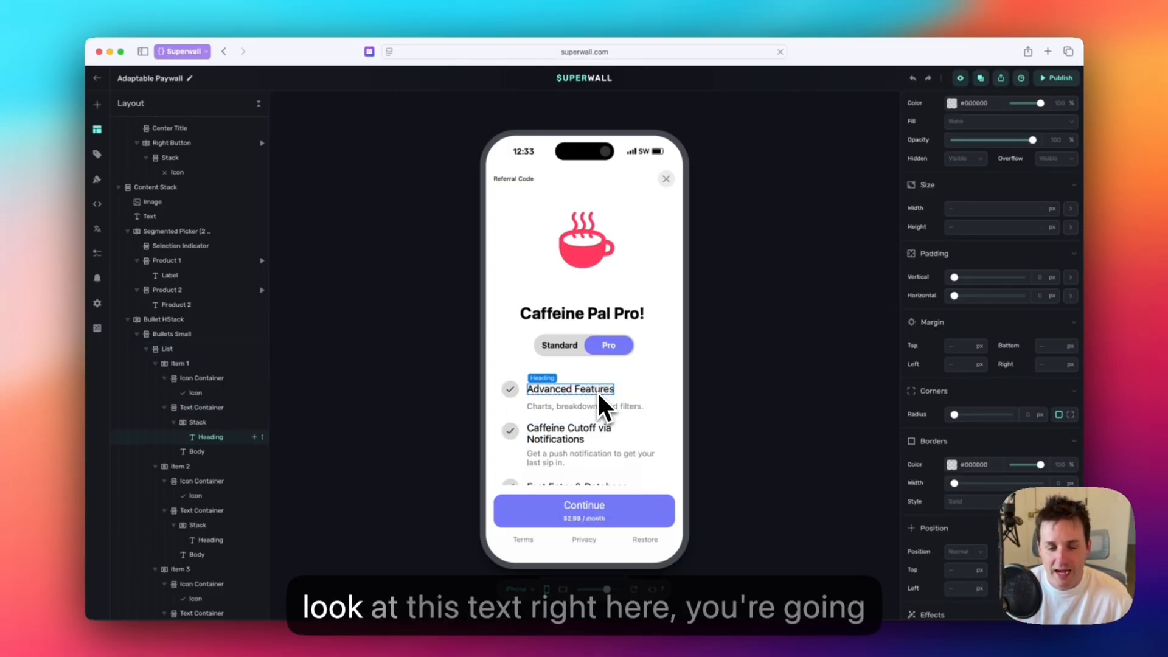
{"action": "scroll", "coordinate": [985, 311], "scroll_direction": "up", "scroll_amount": 6}
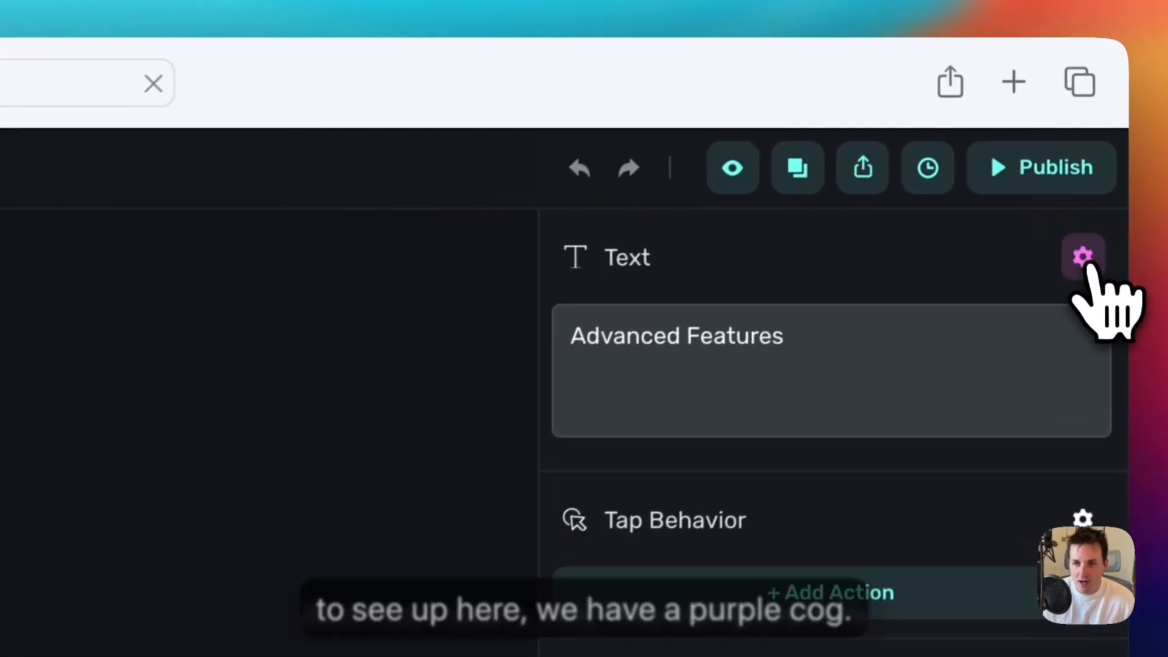
{"action": "left_click", "coordinate": [1069, 106]}
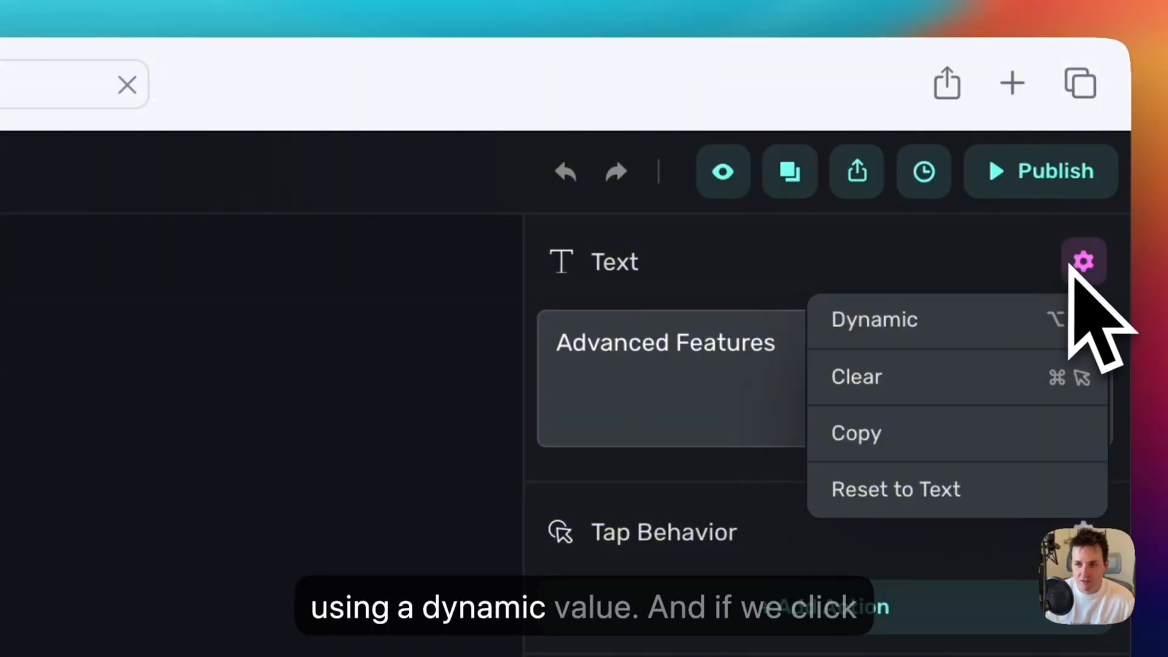
{"action": "scroll", "coordinate": [1067, 267], "scroll_direction": "down", "scroll_amount": 1}
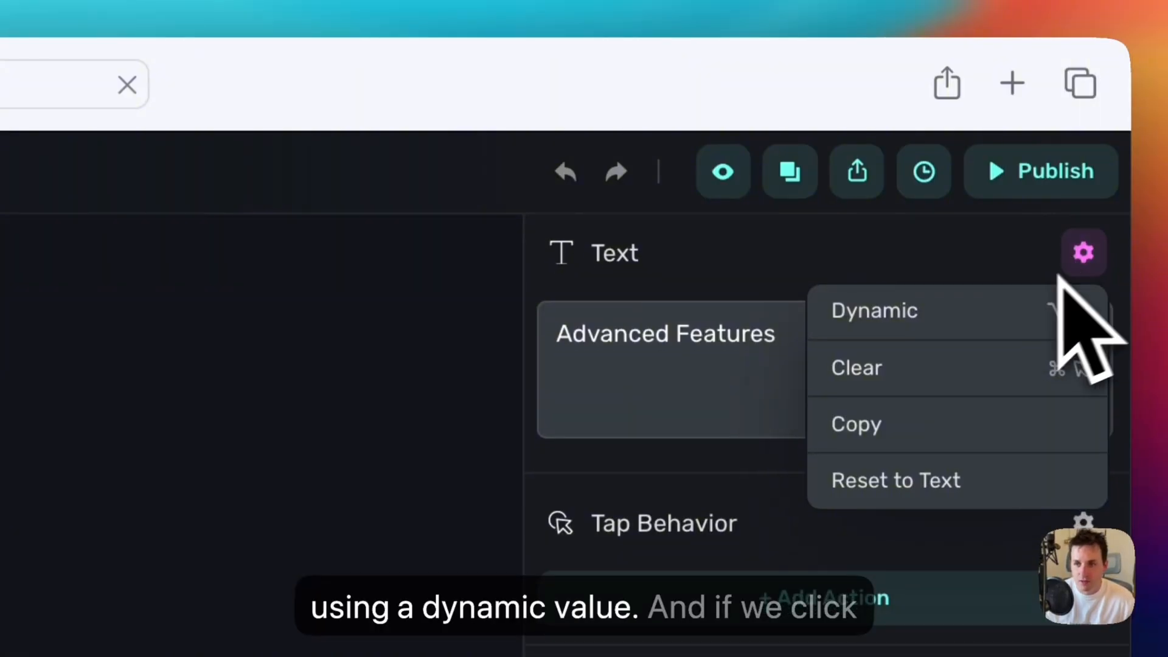
{"action": "left_click", "coordinate": [1031, 304]}
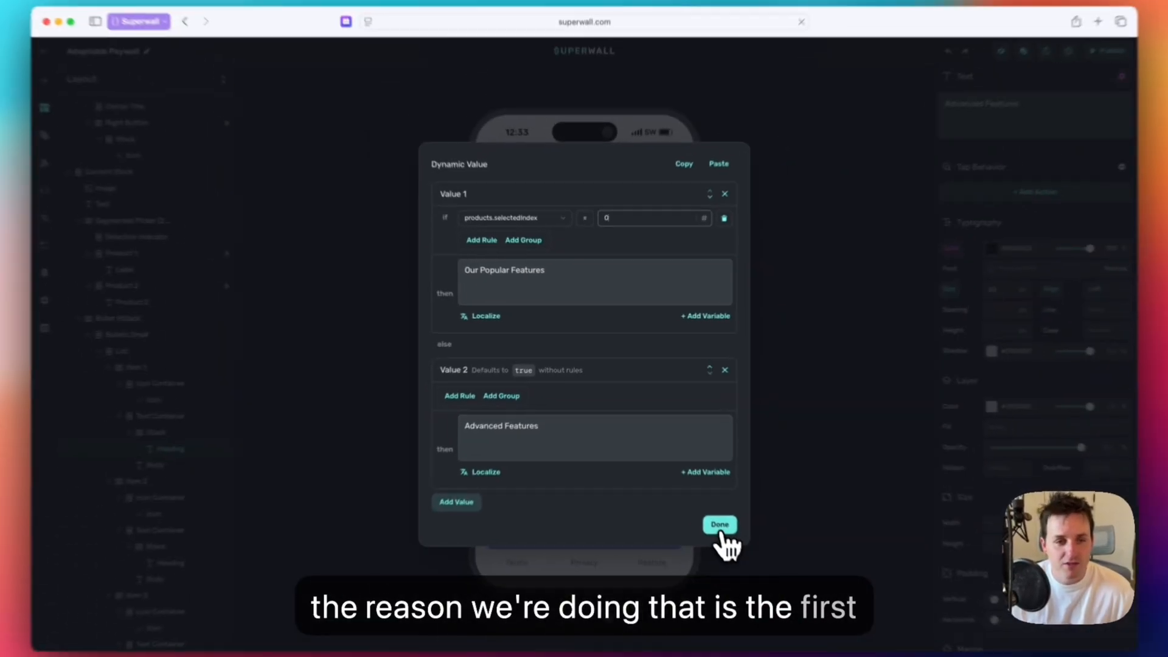
{"action": "left_click", "coordinate": [706, 511]}
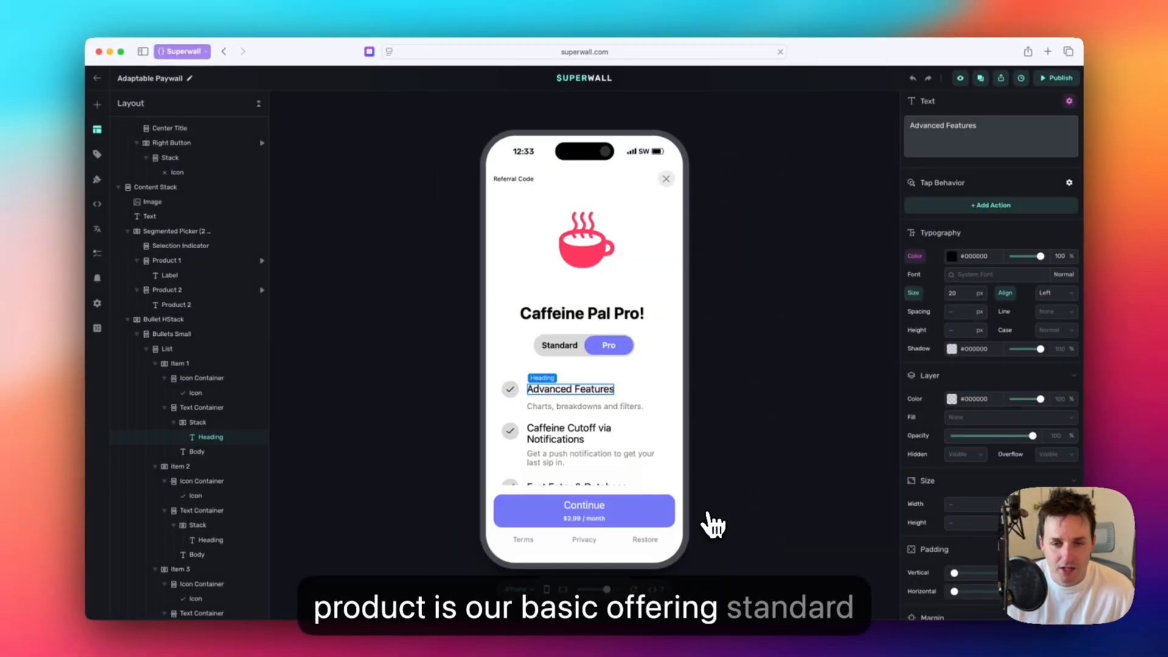
{"action": "left_click", "coordinate": [563, 351]}
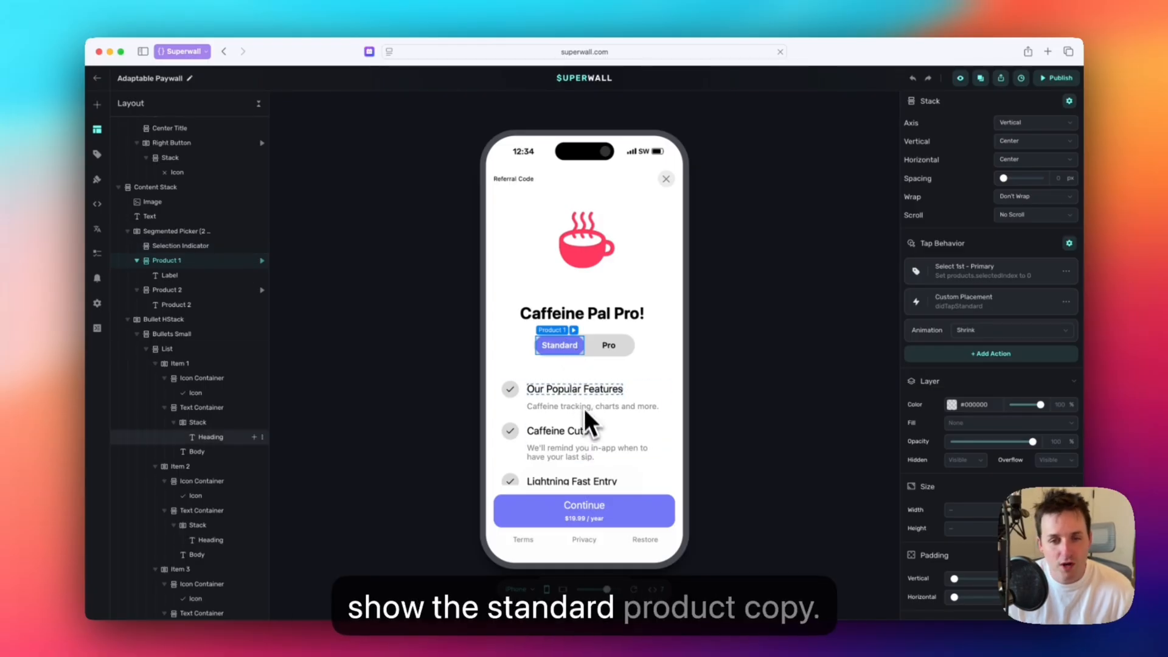
{"action": "left_click", "coordinate": [601, 351]}
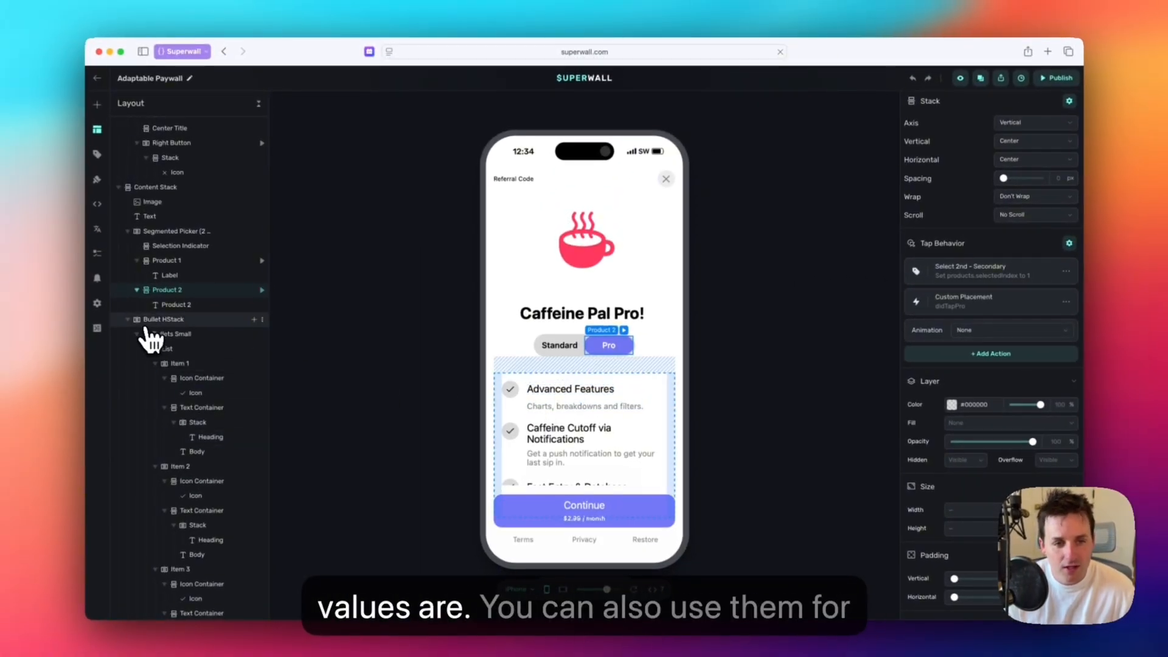
Collapse the Bullet HStack and examine the dynamic value controlling the Hidden property of Horizontal Reviews.
{"action": "left_click", "coordinate": [128, 321]}
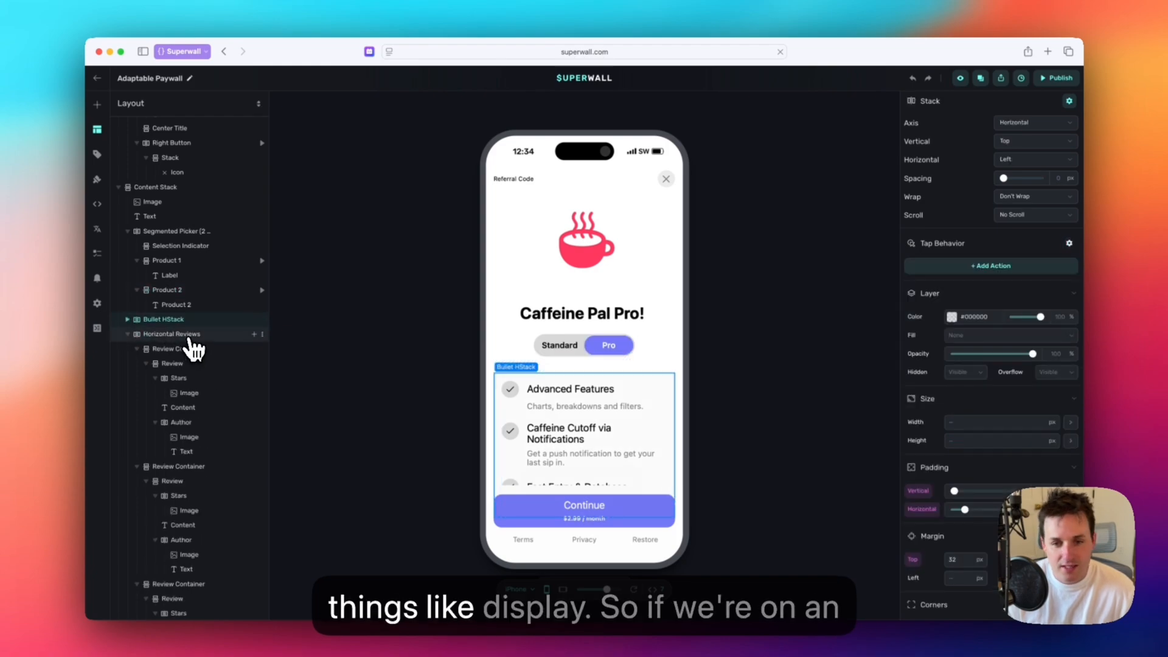
{"action": "left_click", "coordinate": [182, 334]}
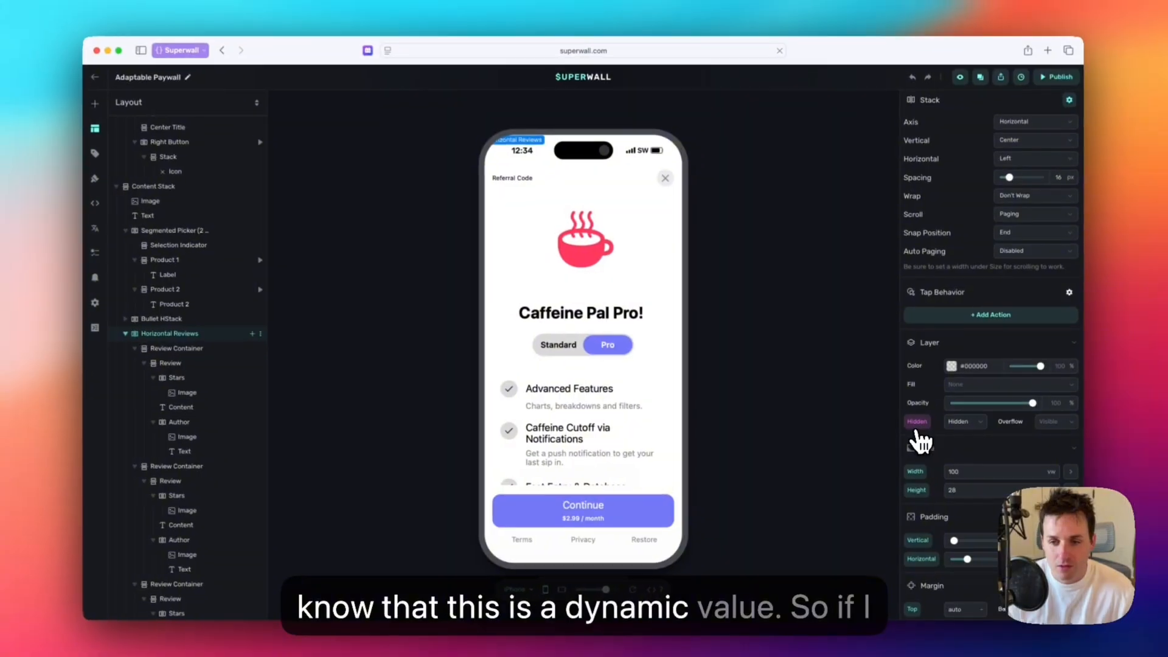
{"action": "left_click", "coordinate": [660, 222]}
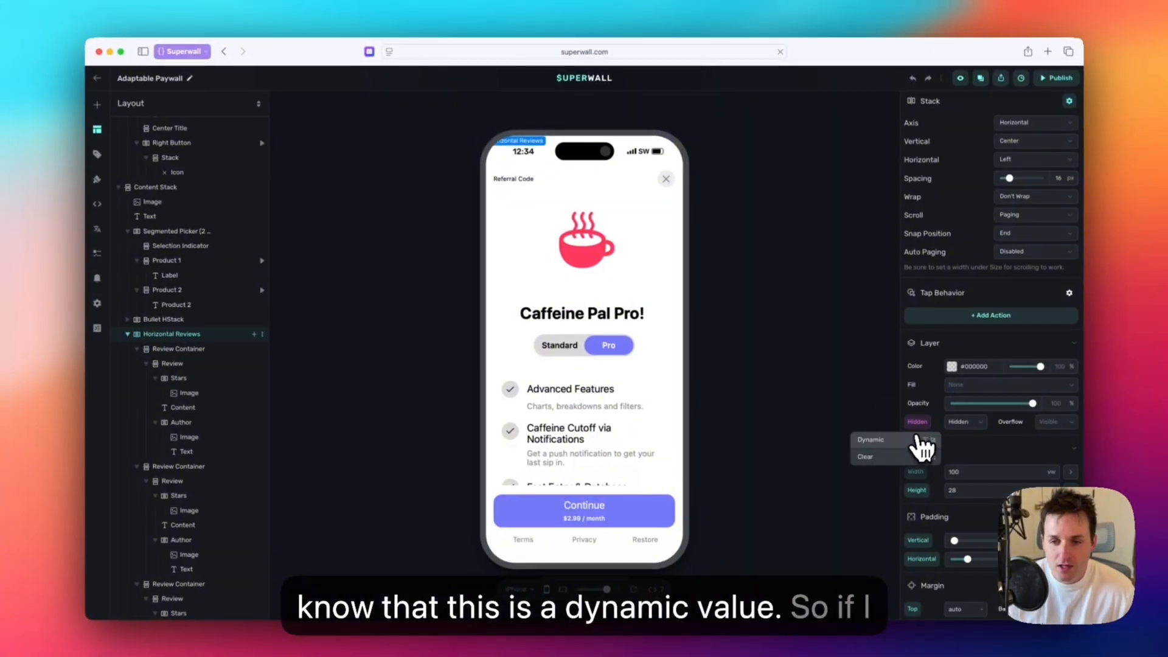
{"action": "left_click", "coordinate": [906, 442]}
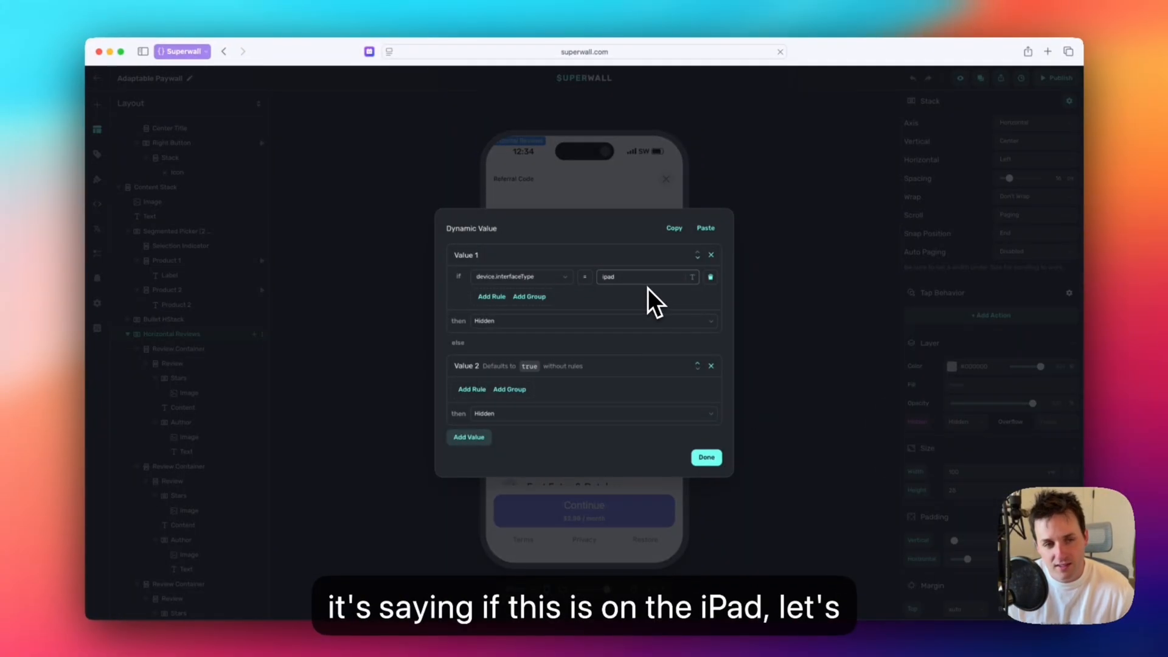
{"action": "left_click", "coordinate": [709, 458]}
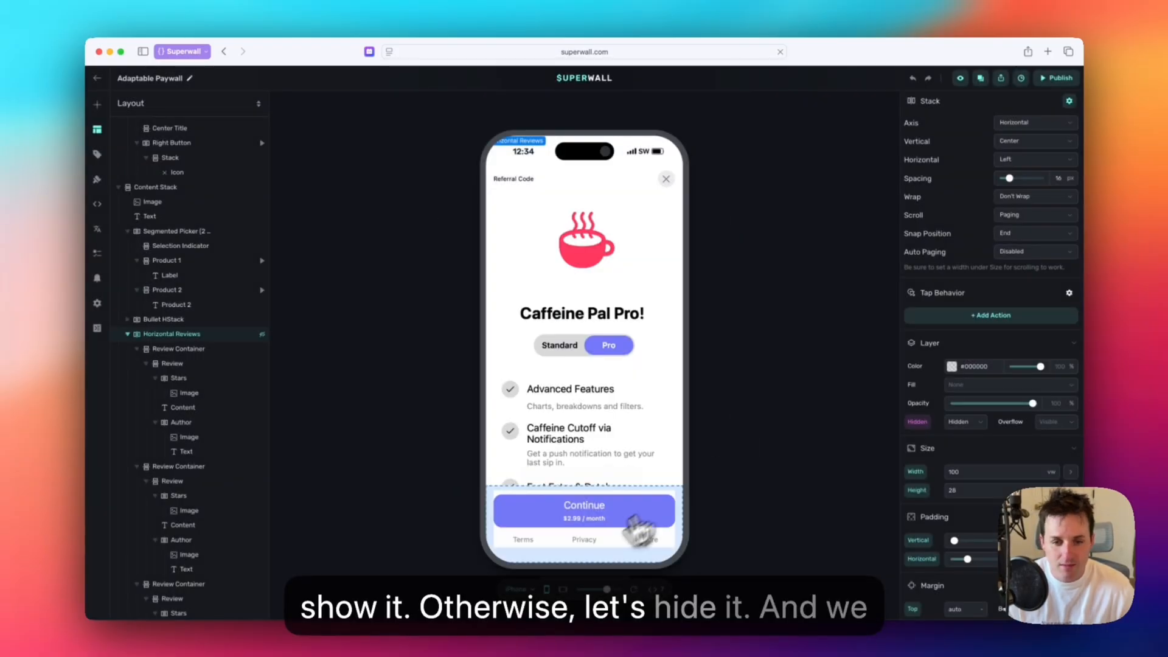
Preview the paywall on iPad to check the reviews section, and return the preview to iPhone.
{"action": "left_click", "coordinate": [522, 590]}
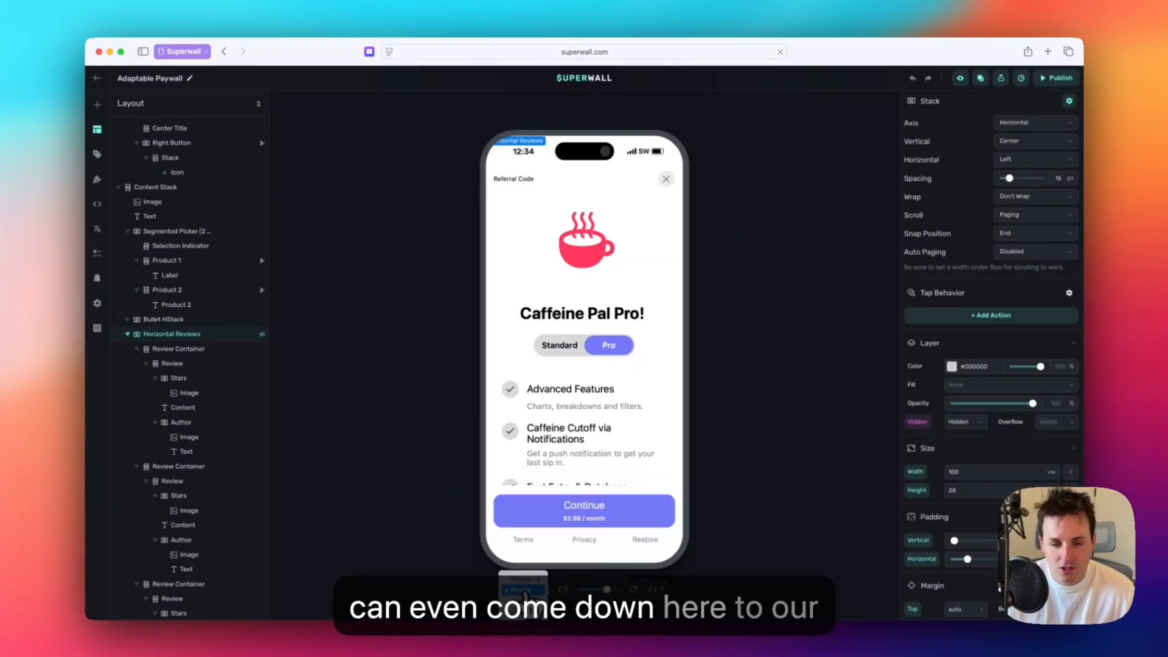
{"action": "left_click", "coordinate": [533, 608]}
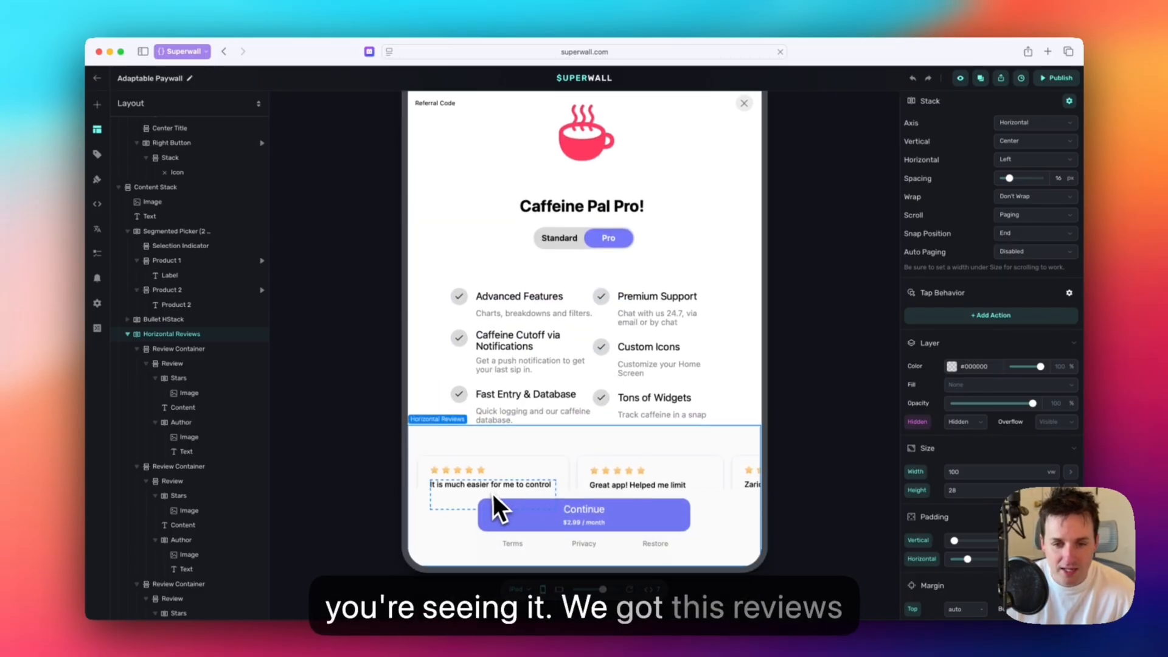
{"action": "scroll", "coordinate": [588, 443], "scroll_direction": "up", "scroll_amount": 2}
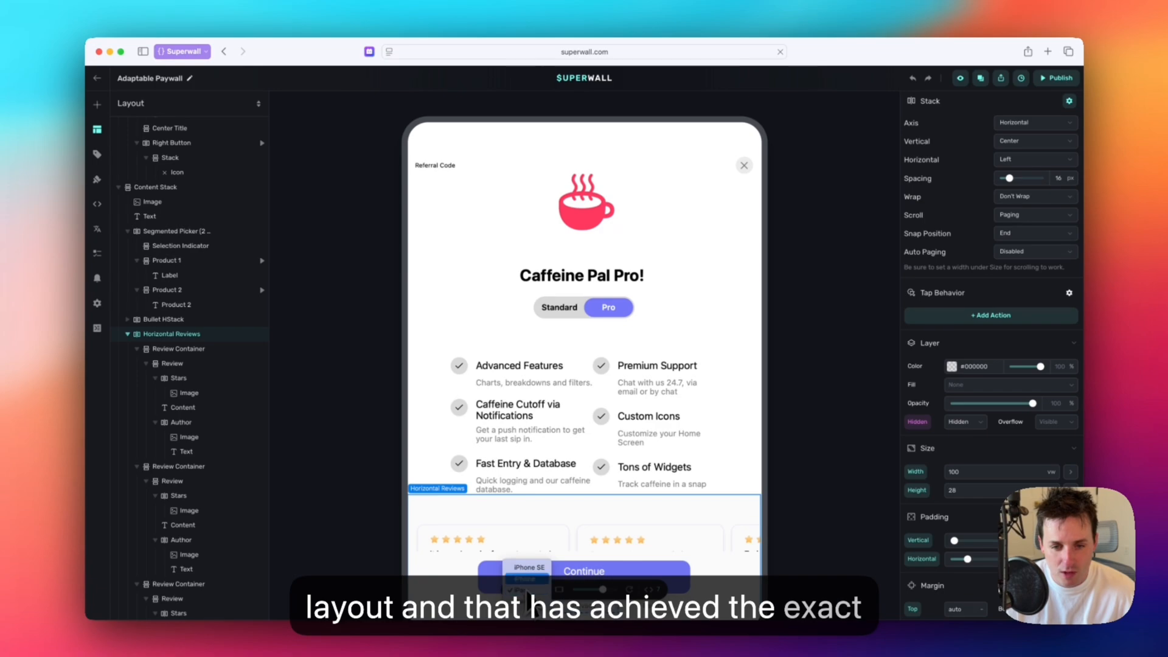
{"action": "left_click", "coordinate": [525, 579]}
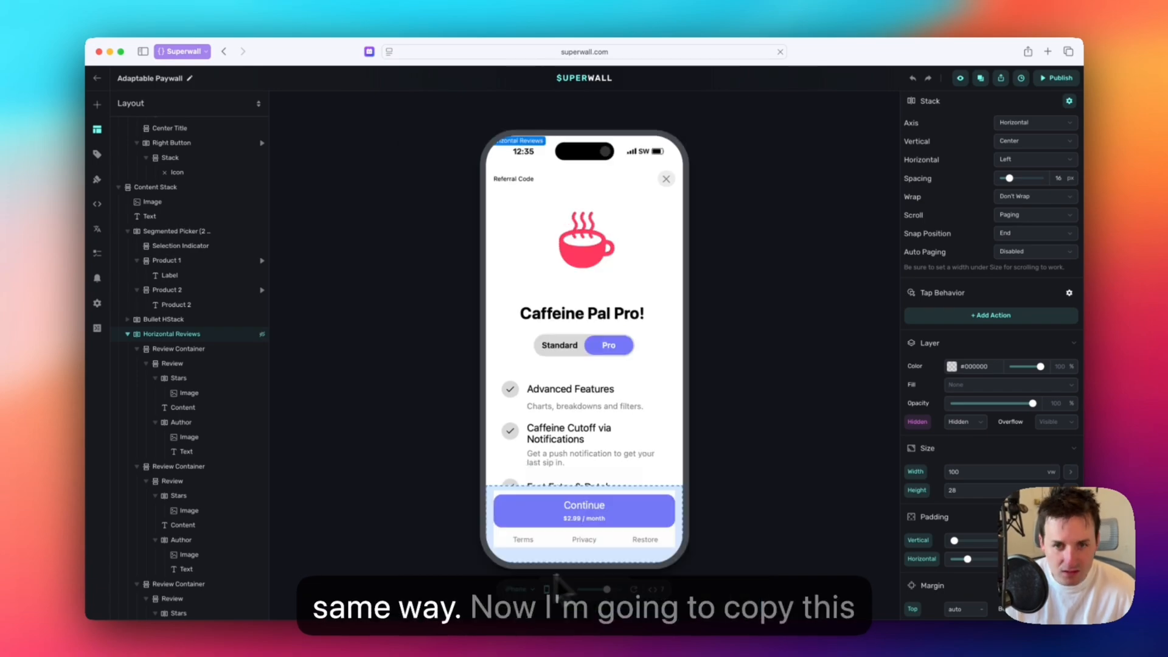
Duplicate the "Caffeine Pal Pro!" title text and clear the copy's content.
{"action": "left_click", "coordinate": [583, 316]}
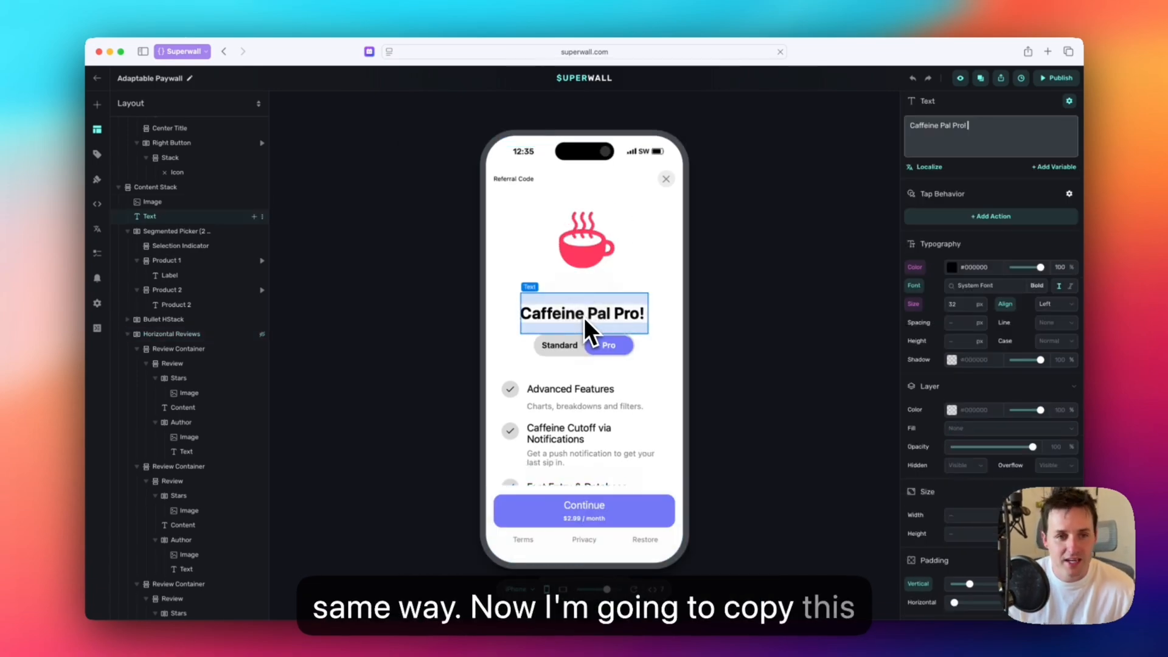
{"action": "right_click", "coordinate": [228, 218]}
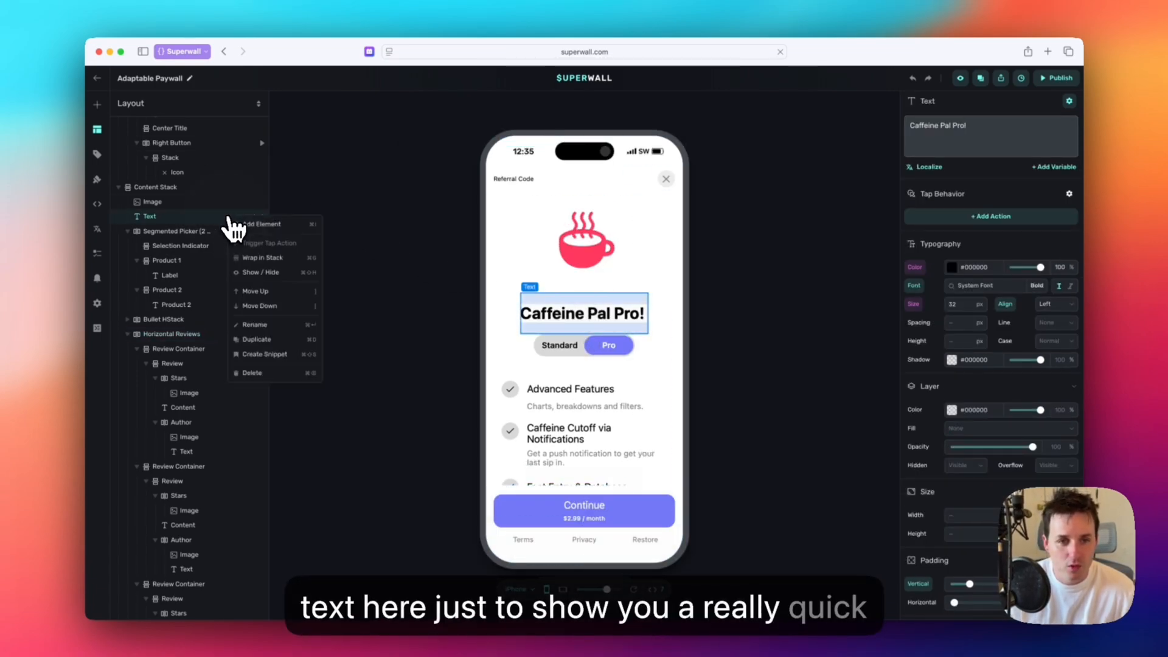
{"action": "left_click", "coordinate": [272, 338]}
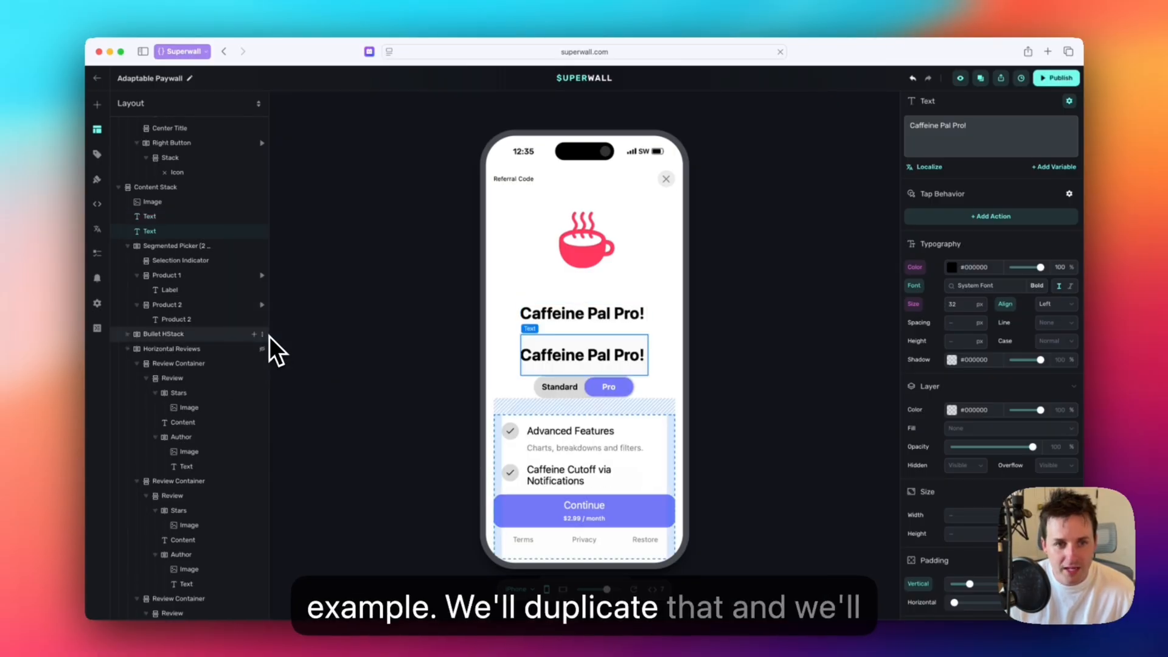
{"action": "left_click", "coordinate": [1022, 129]}
{"action": "left_click_drag", "start_coordinate": [1004, 126], "coordinate": [899, 127]}
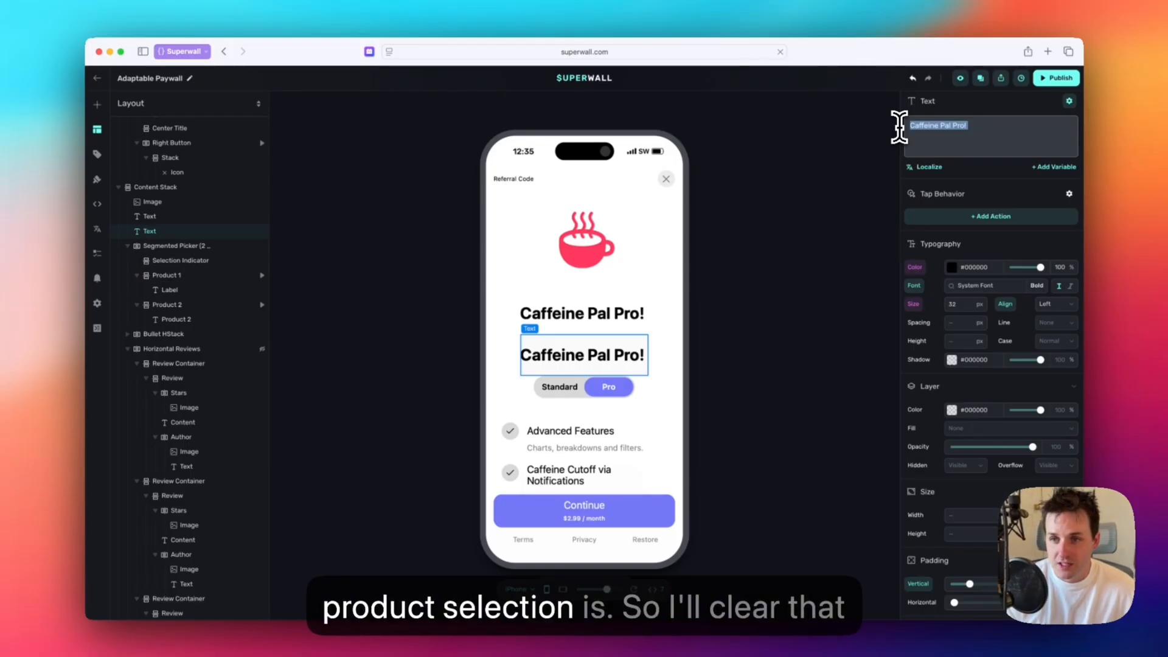
{"action": "key", "text": "BackSpace"}
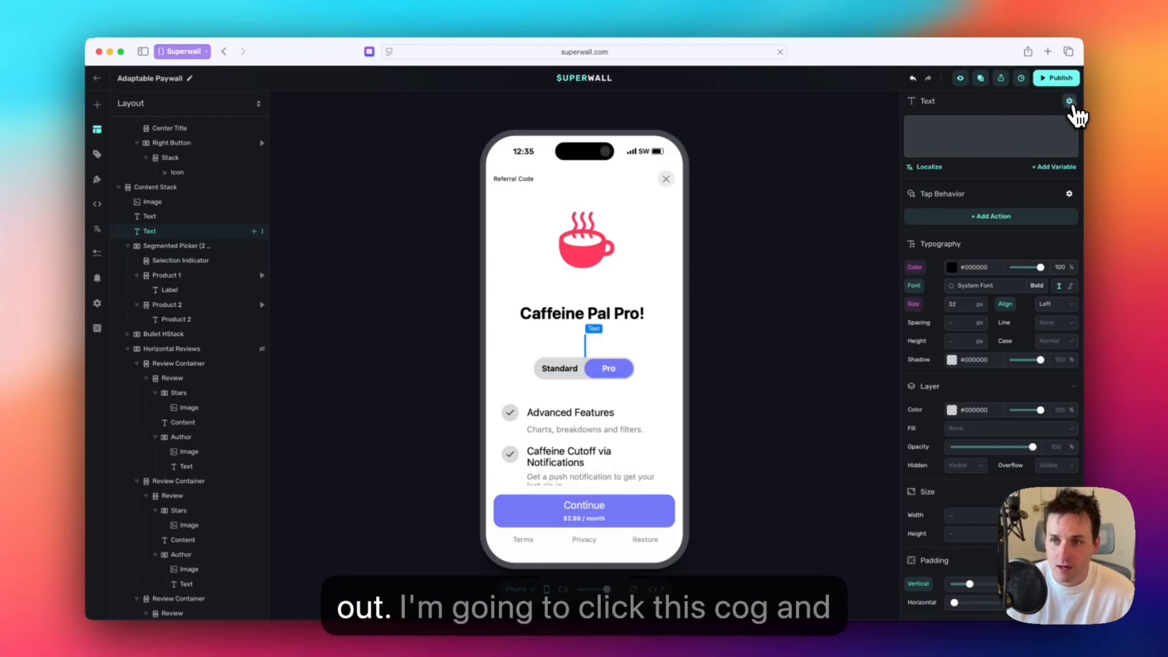
Make the copied text dynamic and add a rule for products.selectedIndex equal to 0.
{"action": "left_click", "coordinate": [1069, 101]}
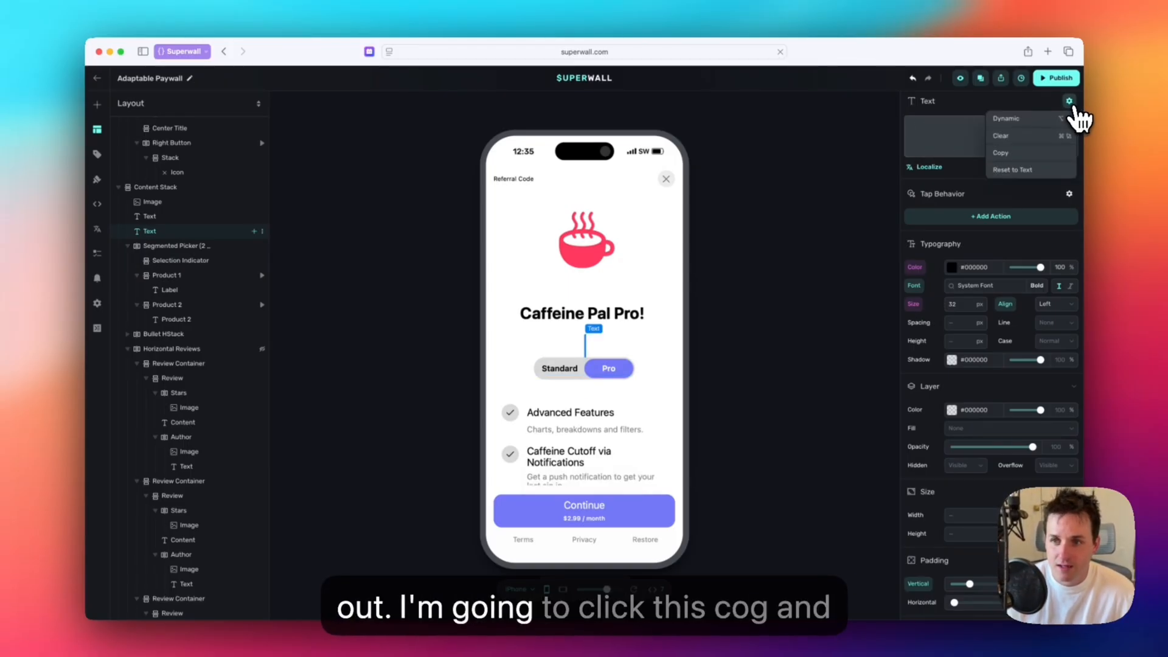
{"action": "left_click", "coordinate": [1041, 119]}
{"action": "left_click", "coordinate": [485, 319]}
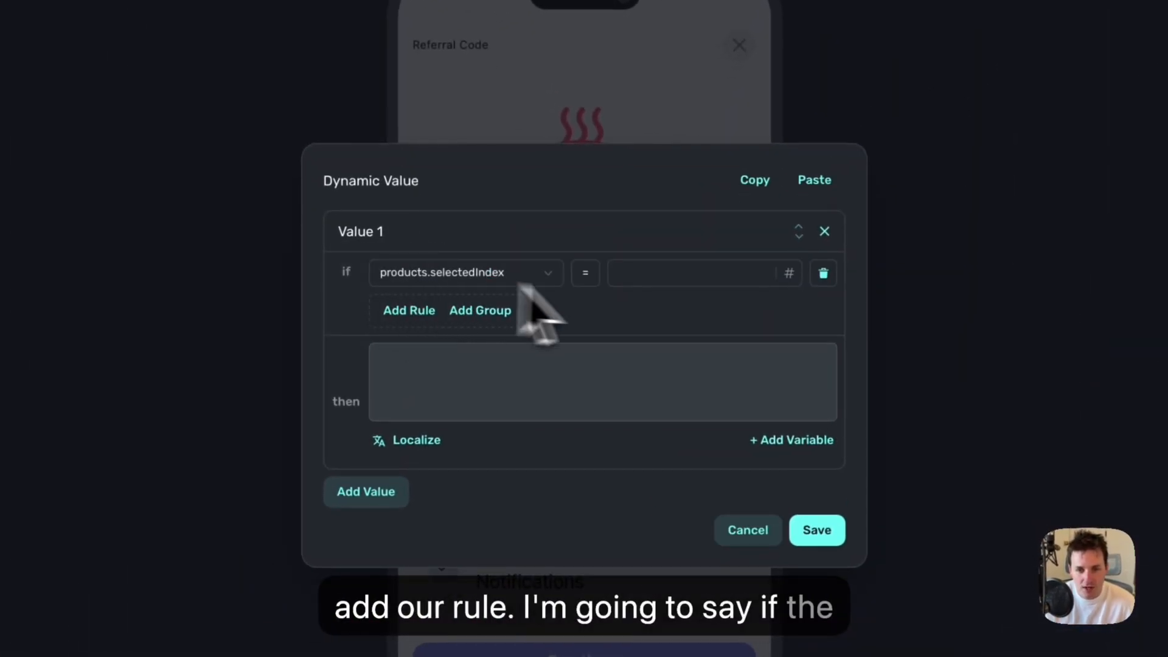
{"action": "left_click", "coordinate": [638, 273]}
{"action": "type", "text": "0"}
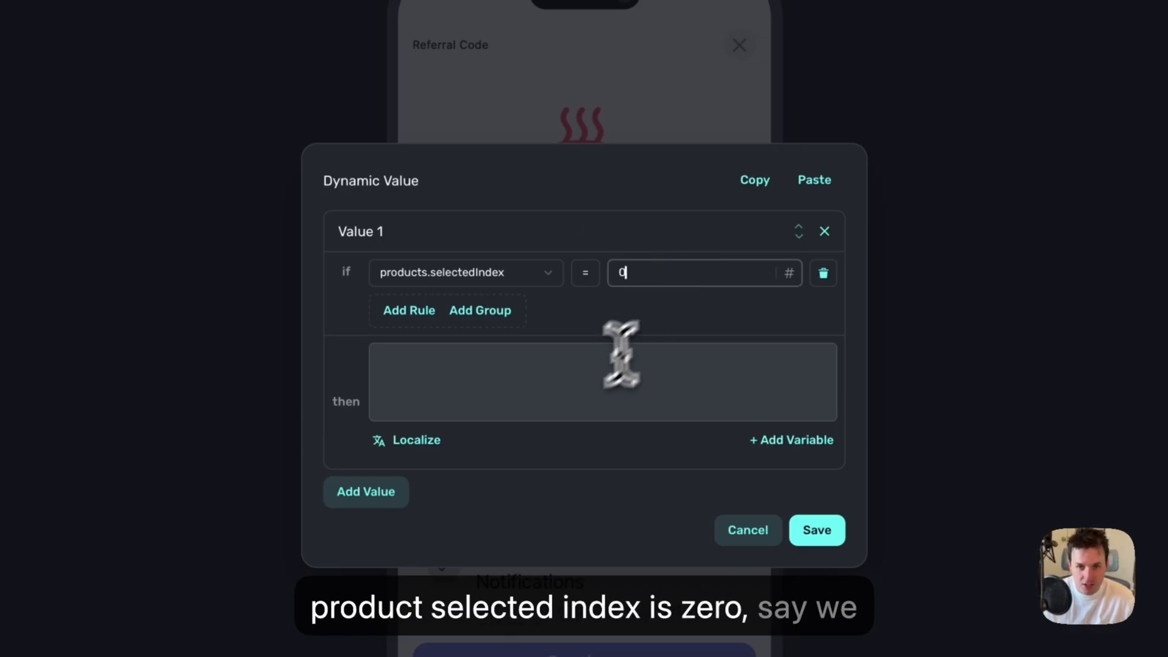
Enter "We are looking at the standard product" as the text returned by the first value's rule.
{"action": "left_click", "coordinate": [579, 391]}
{"action": "type", "text": "We are looking at the standa"}
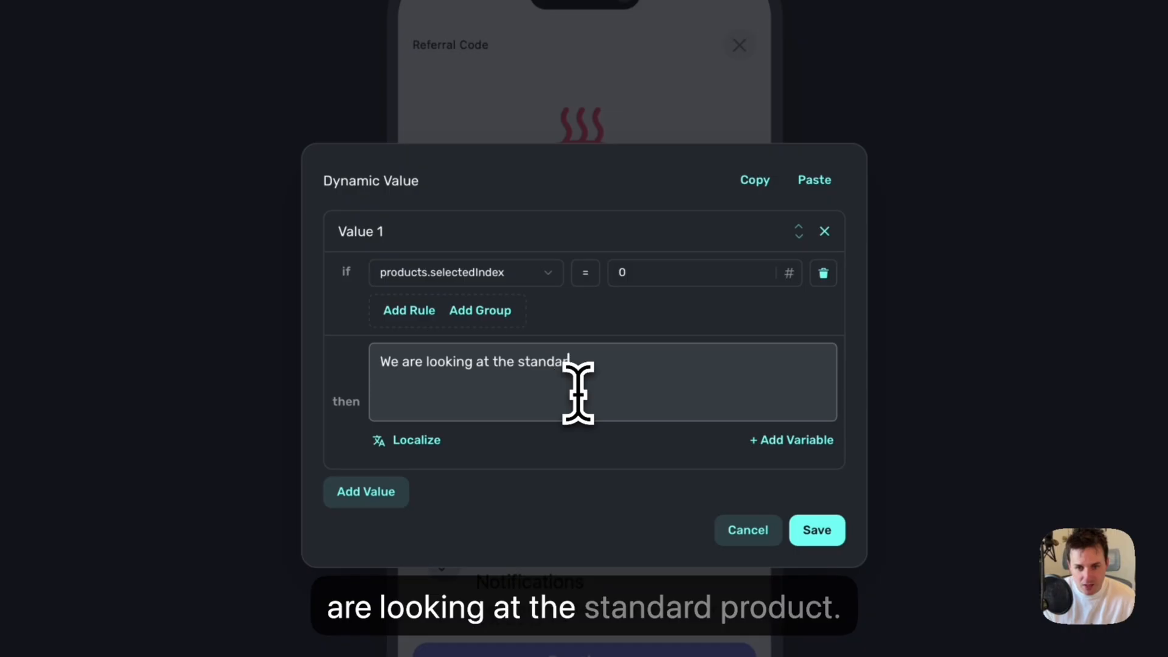
{"action": "type", "text": "rd prodct"}
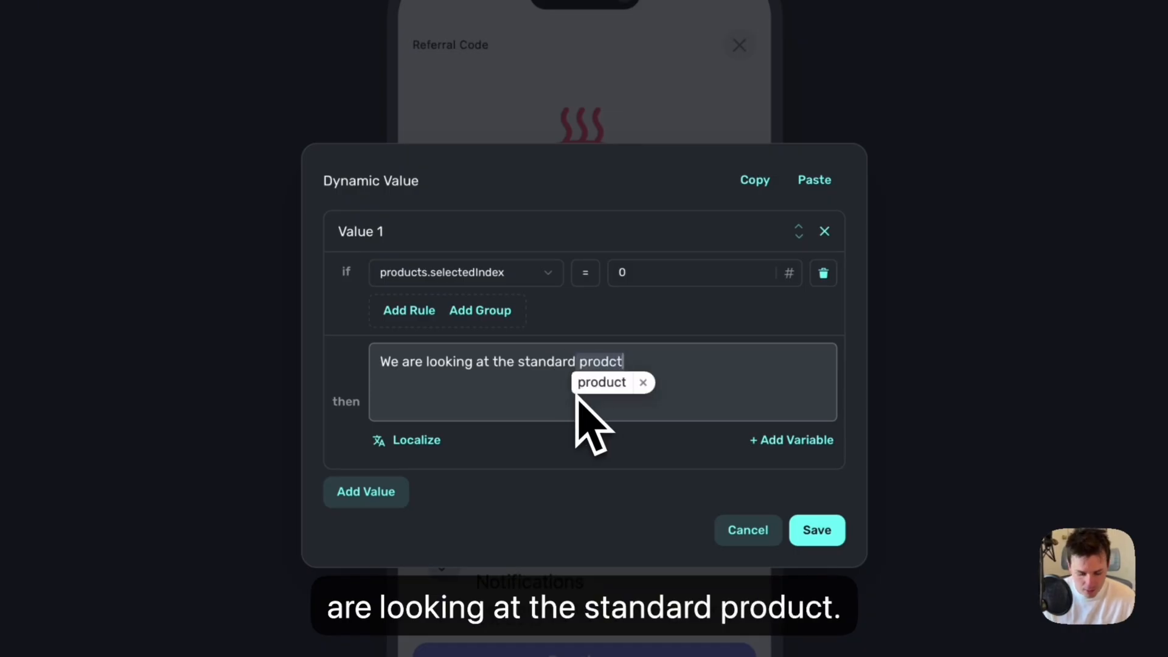
{"action": "key", "text": "BackSpace"}
{"action": "key", "text": "BackSpace"}
{"action": "type", "text": "u"}
Add a second, fallback value with the text "We are looking at the pro product" and save the dynamic value.
{"action": "left_click", "coordinate": [368, 492]}
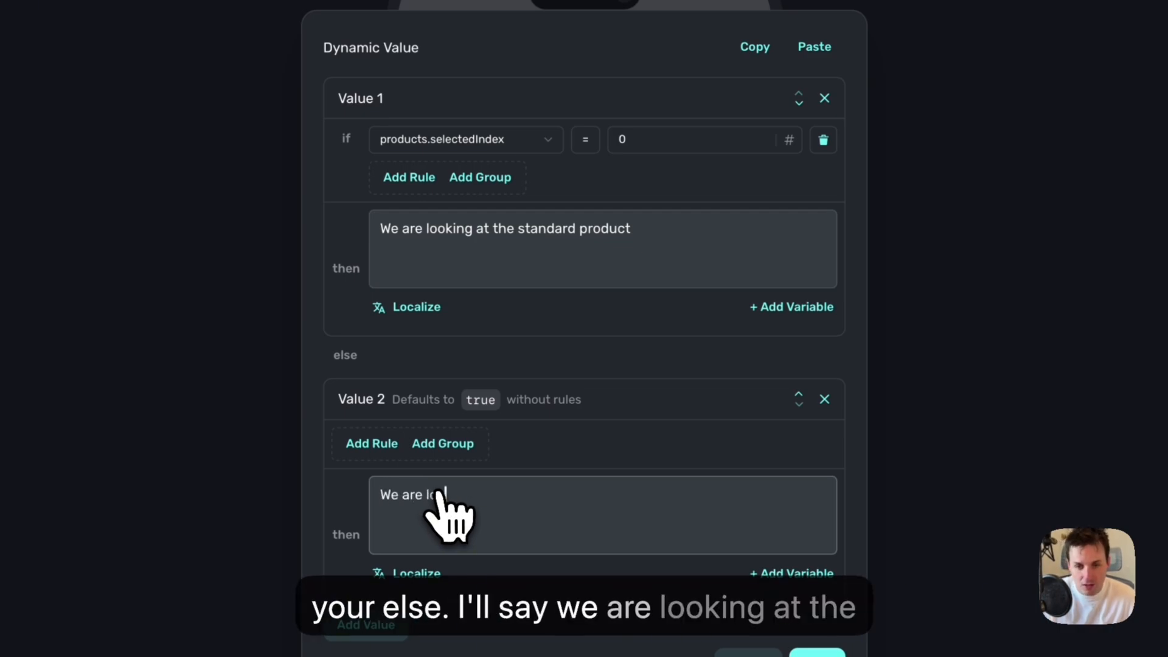
{"action": "type", "text": "ro product"}
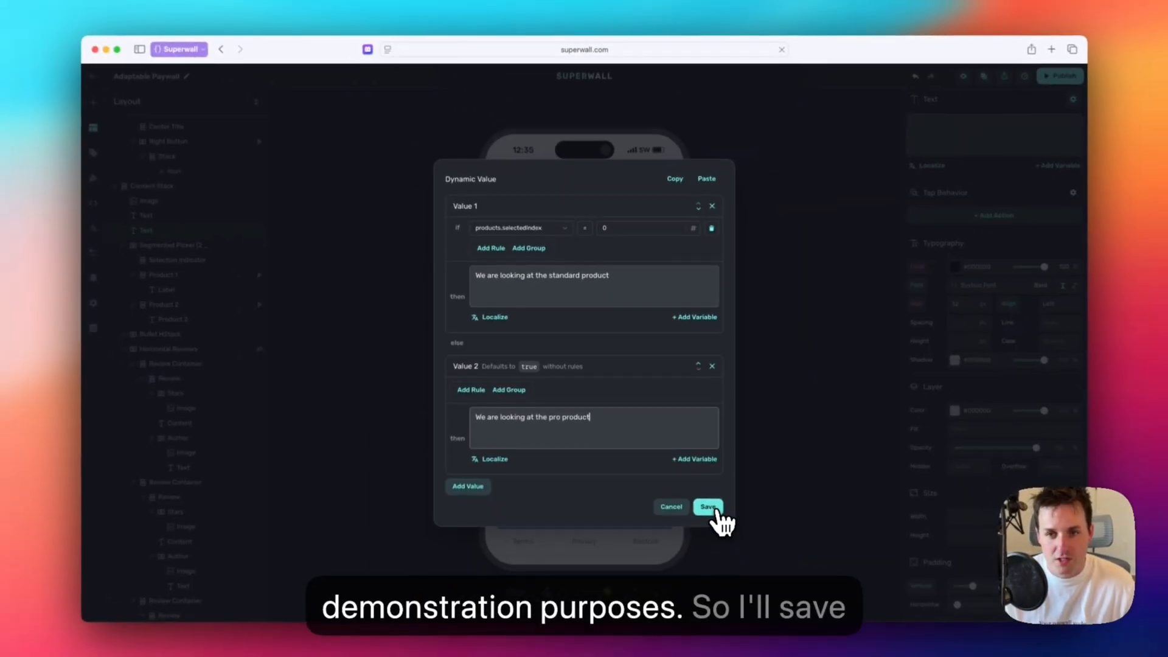
{"action": "left_click", "coordinate": [817, 653]}
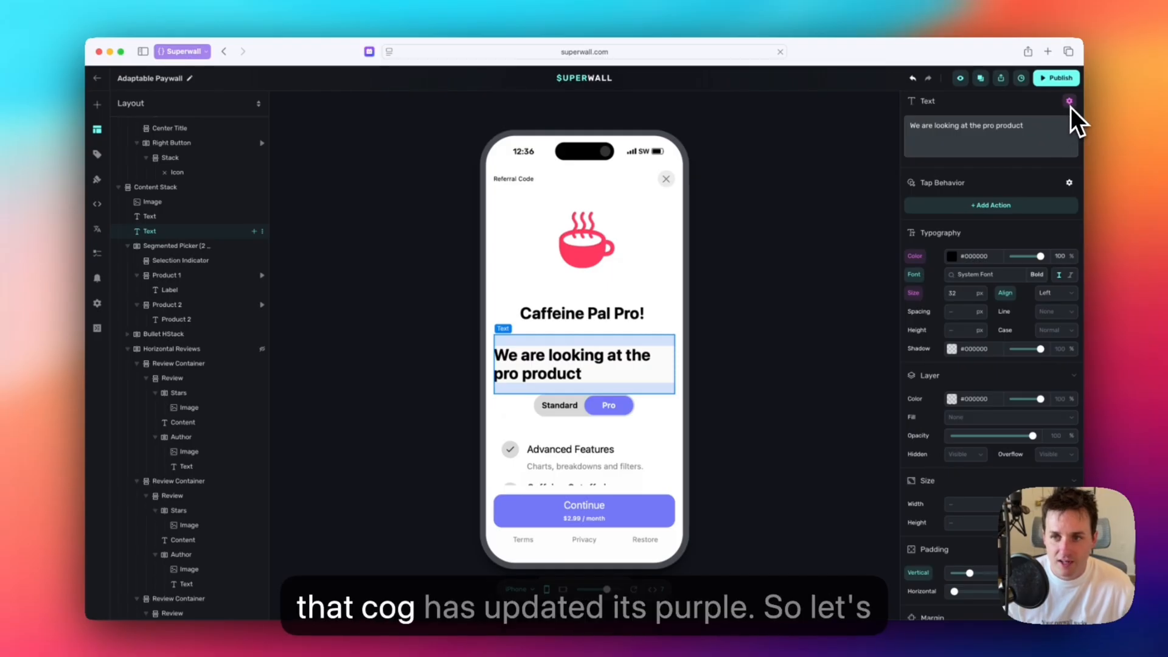
Test the dynamic text by choosing the Standard and Pro products in the preview, and reselect the text.
{"action": "left_click", "coordinate": [564, 412]}
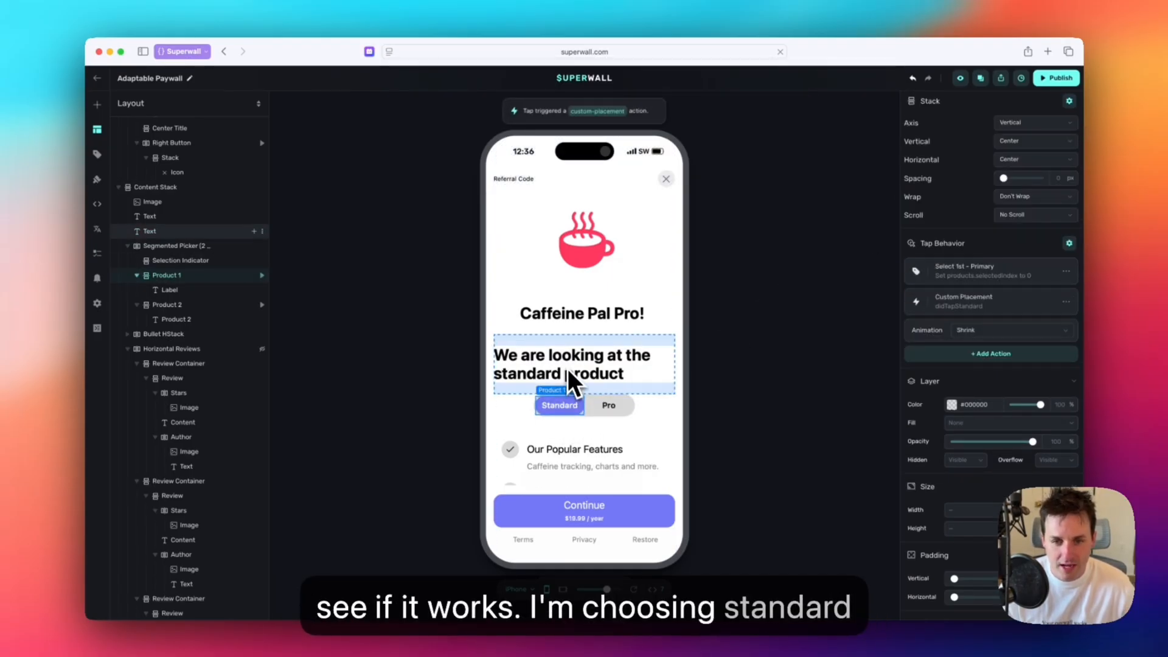
{"action": "left_click", "coordinate": [595, 413]}
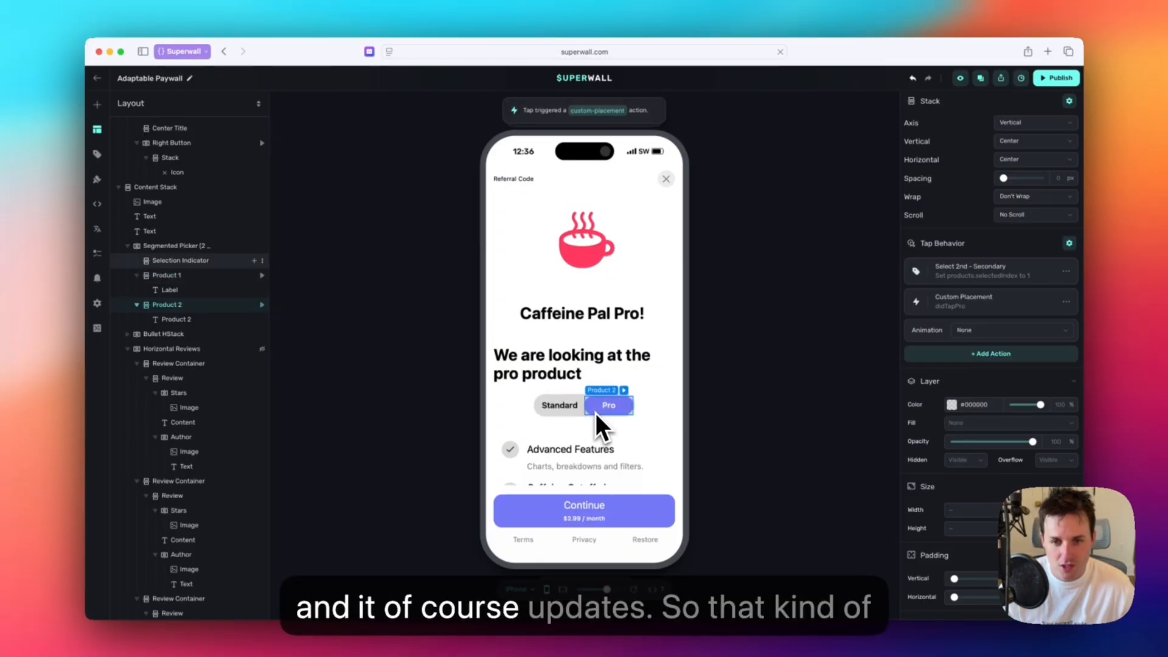
{"action": "left_click", "coordinate": [554, 373]}
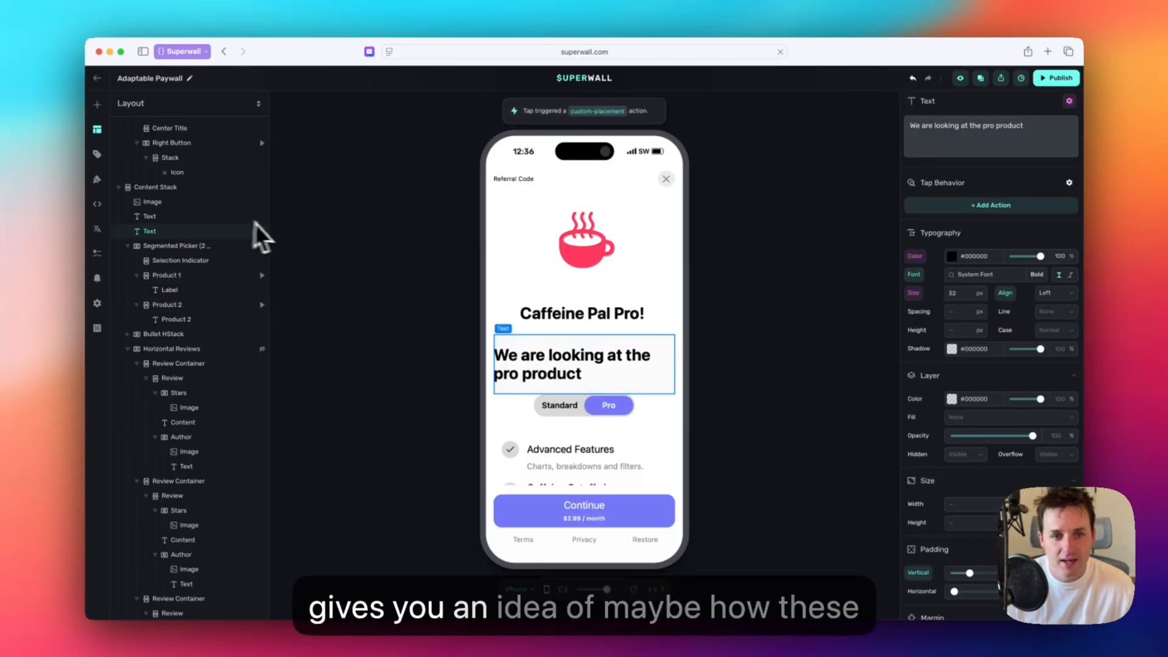
Delete the dynamic text element located above the Standard/Pro product picker.
{"action": "right_click", "coordinate": [204, 237]}
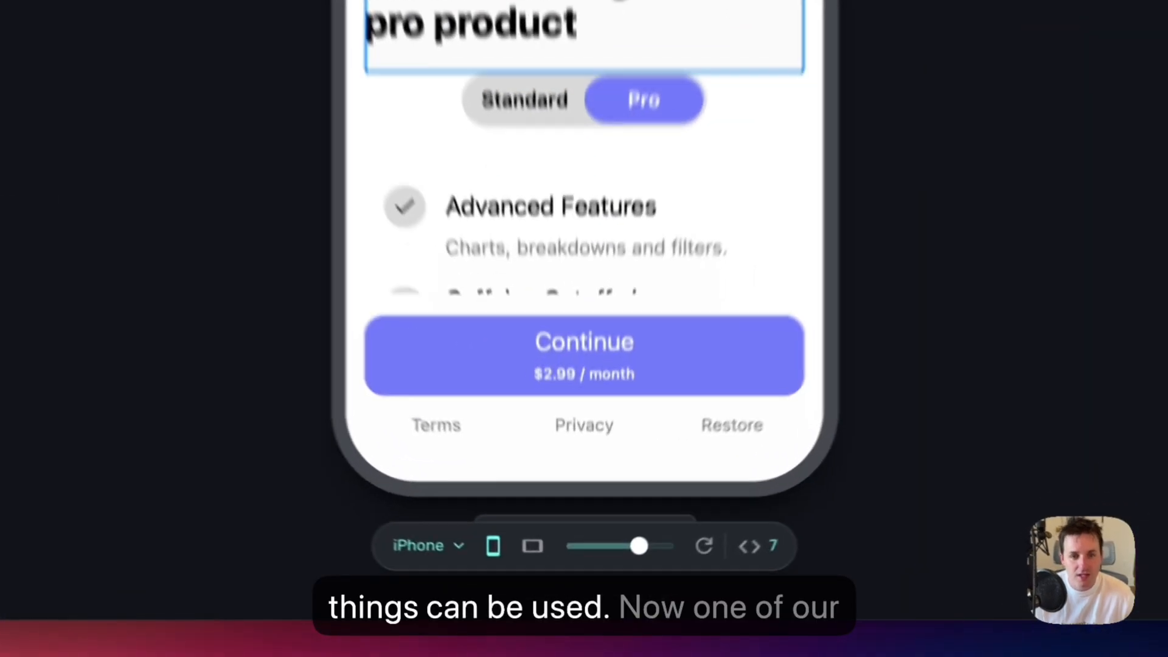
{"action": "left_click", "coordinate": [224, 396]}
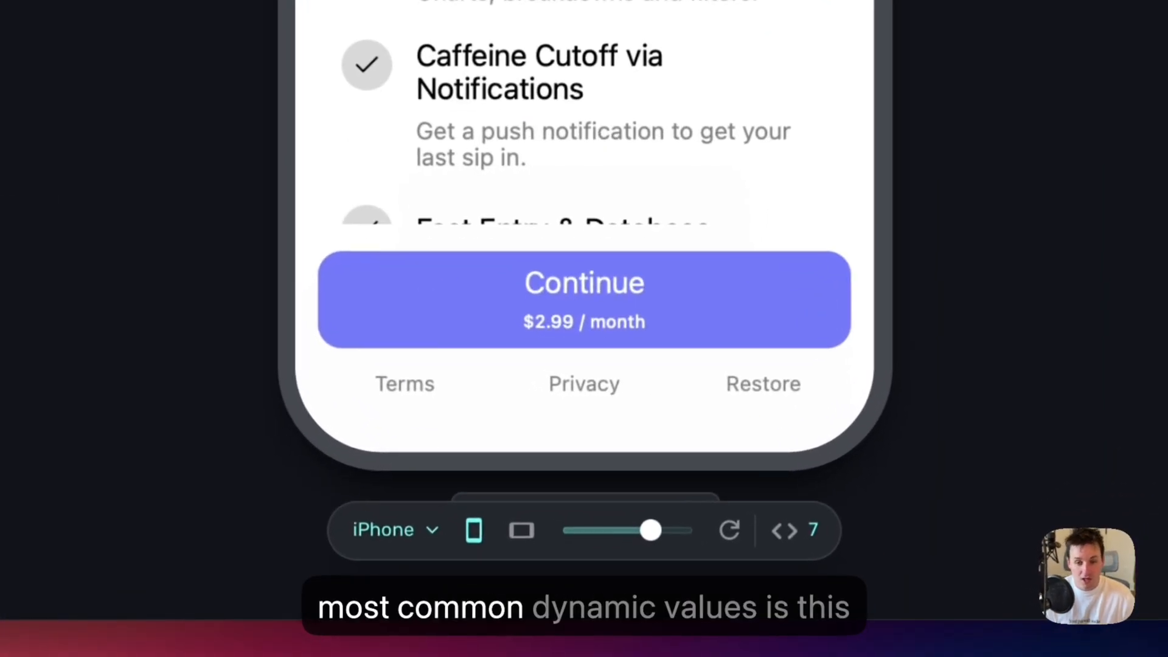
Scale down the phone preview, turn on Has Introductory Offer, and examine the dynamic value behind the purchase button's main text.
{"action": "left_click_drag", "start_coordinate": [652, 534], "coordinate": [636, 537]}
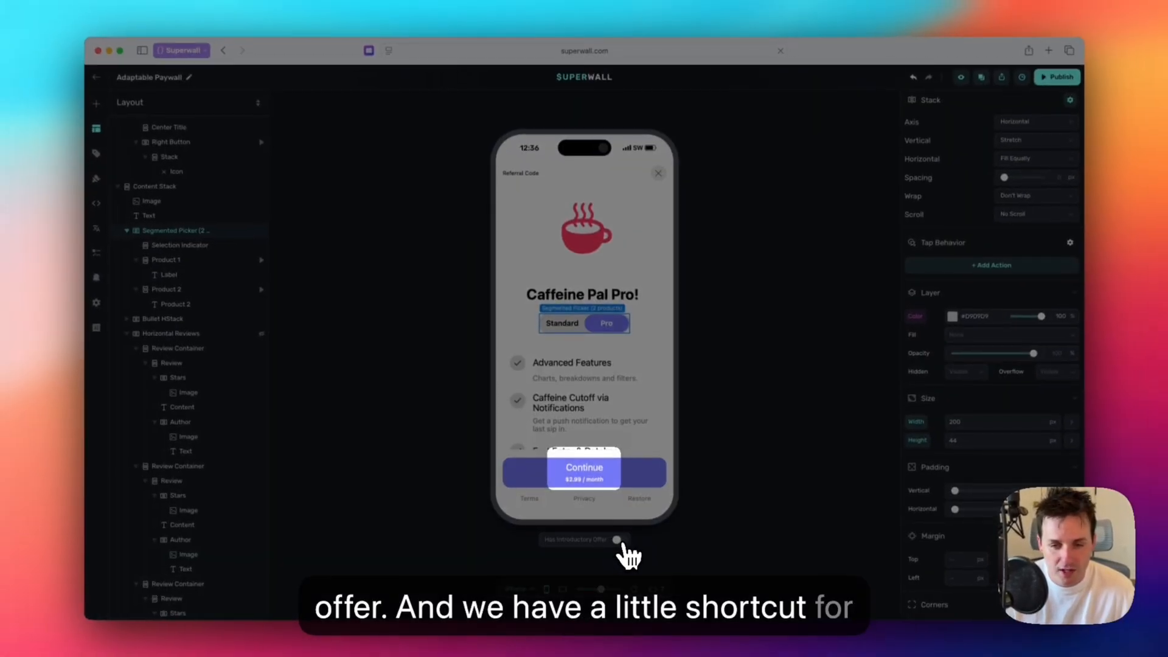
{"action": "left_click", "coordinate": [619, 541]}
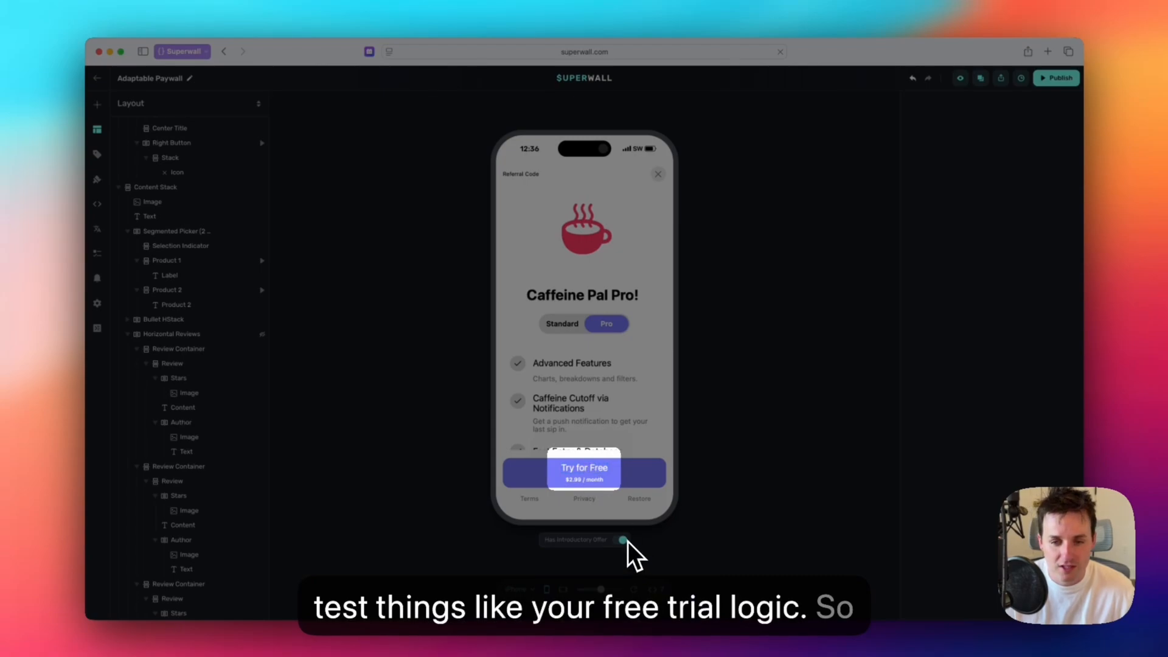
{"action": "left_click", "coordinate": [589, 466]}
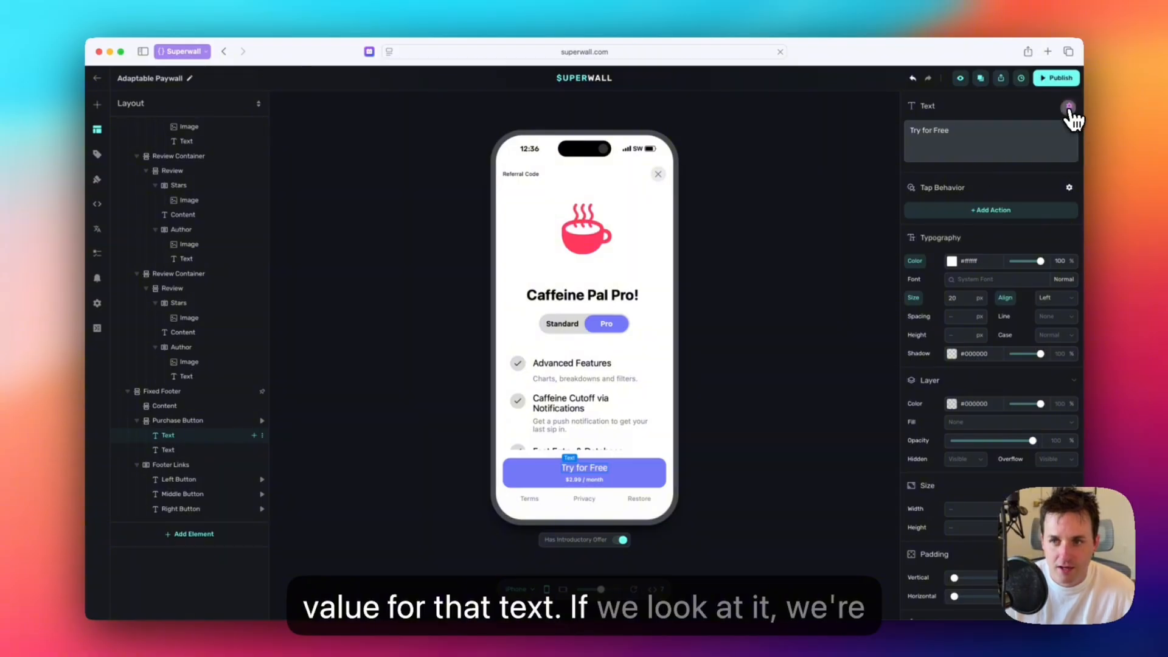
{"action": "left_click", "coordinate": [1069, 108]}
{"action": "left_click", "coordinate": [1058, 125]}
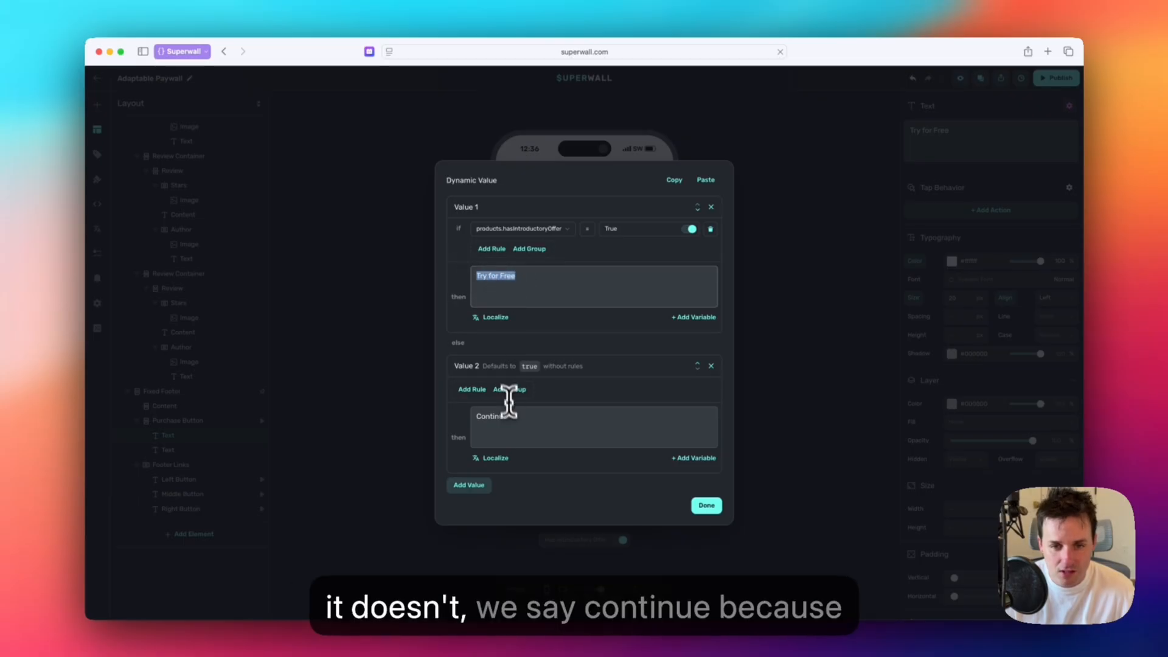
{"action": "left_click_drag", "start_coordinate": [510, 416], "coordinate": [472, 416]}
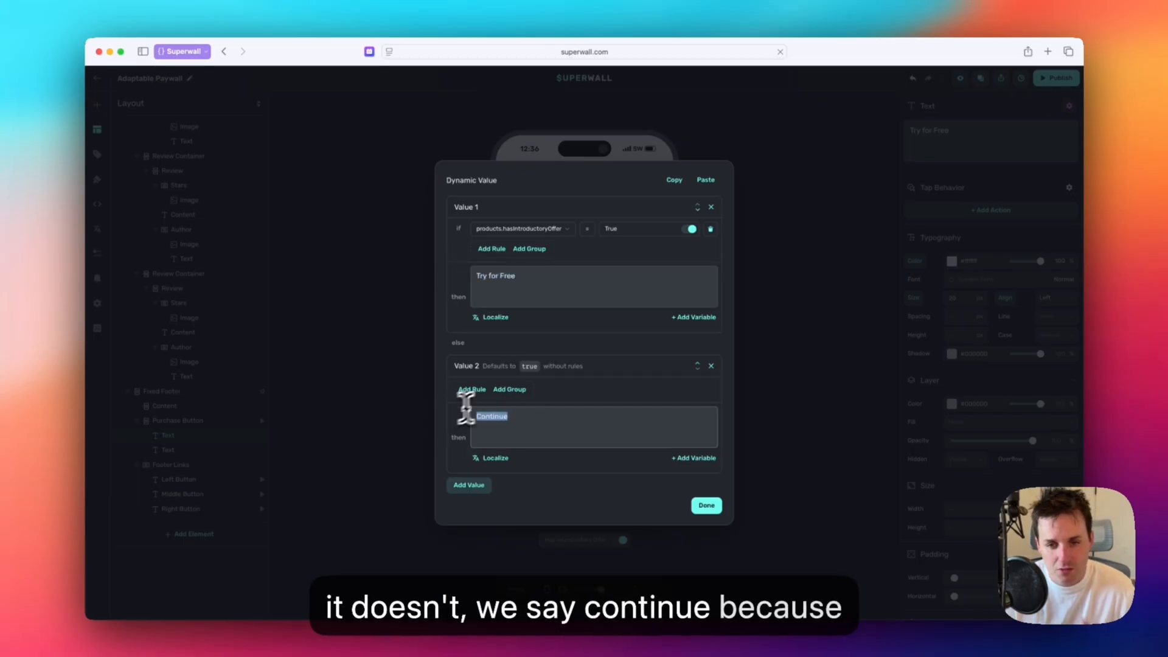
{"action": "left_click", "coordinate": [703, 508]}
Test the purchase button's text by switching Has Introductory Offer off, on, and off again in the preview.
{"action": "left_click", "coordinate": [621, 542]}
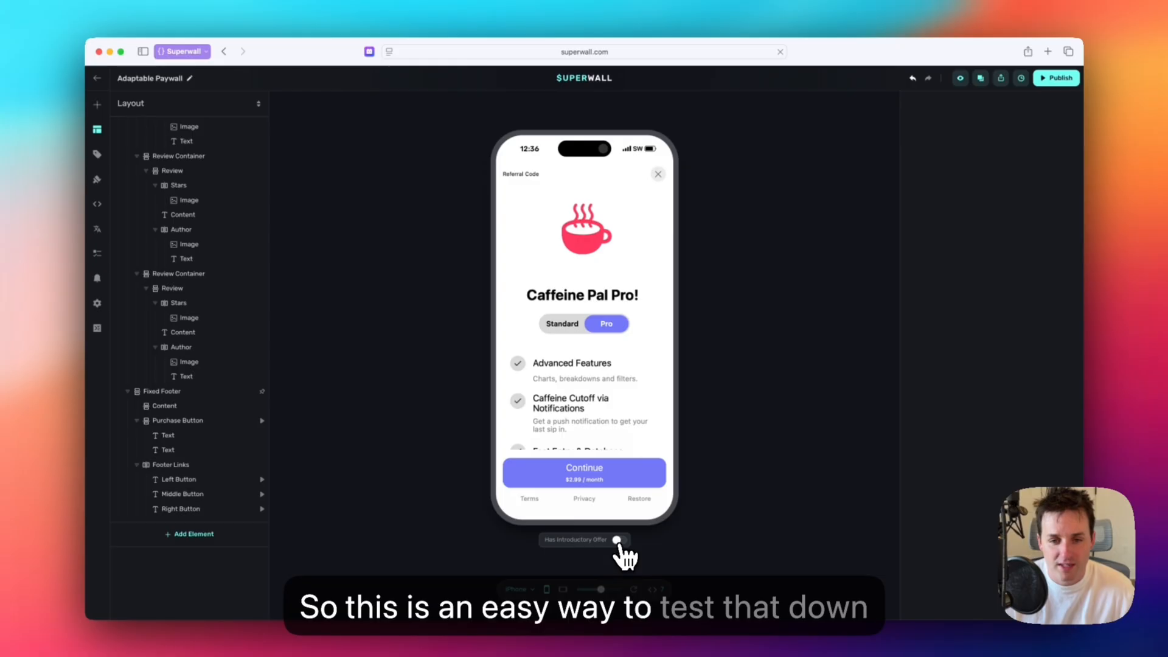
{"action": "left_click", "coordinate": [623, 542]}
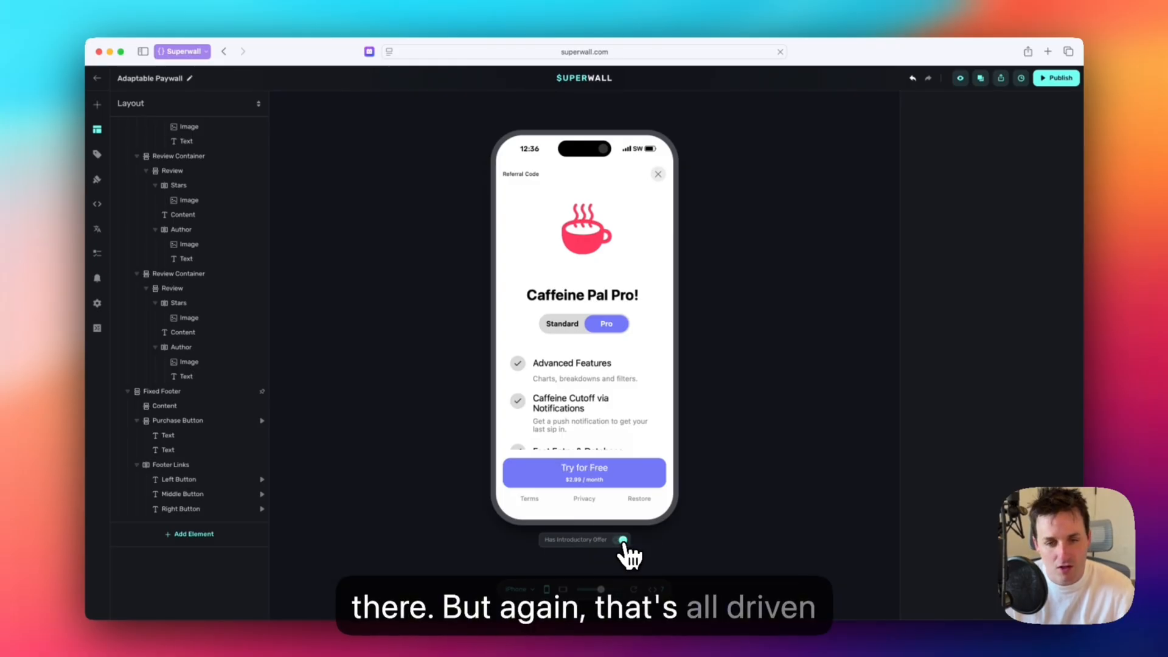
{"action": "left_click", "coordinate": [623, 541]}
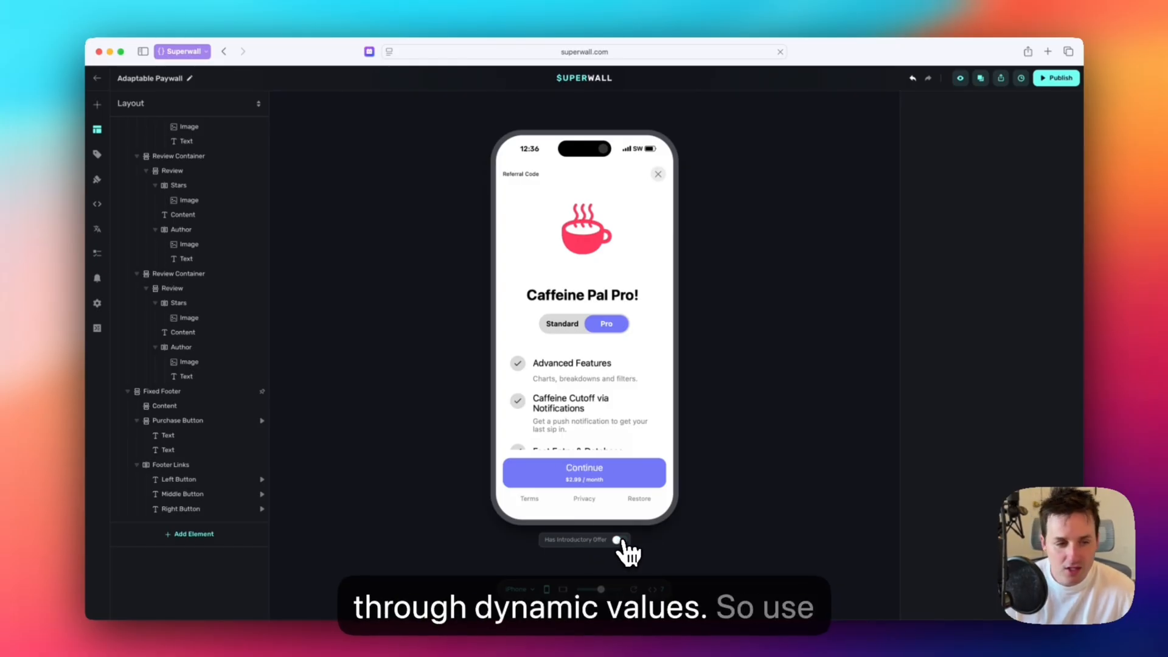